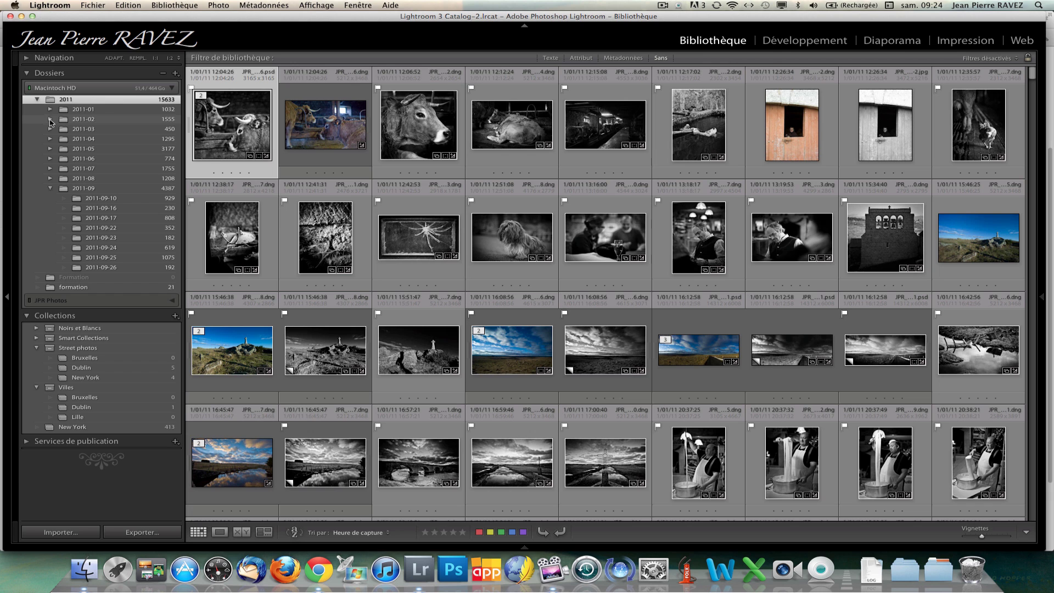
Step: Browse the photos in the 2011-02-02 and 2011-02-24 subfolders, then collapse the 2011-02 folder
left_click(50, 120)
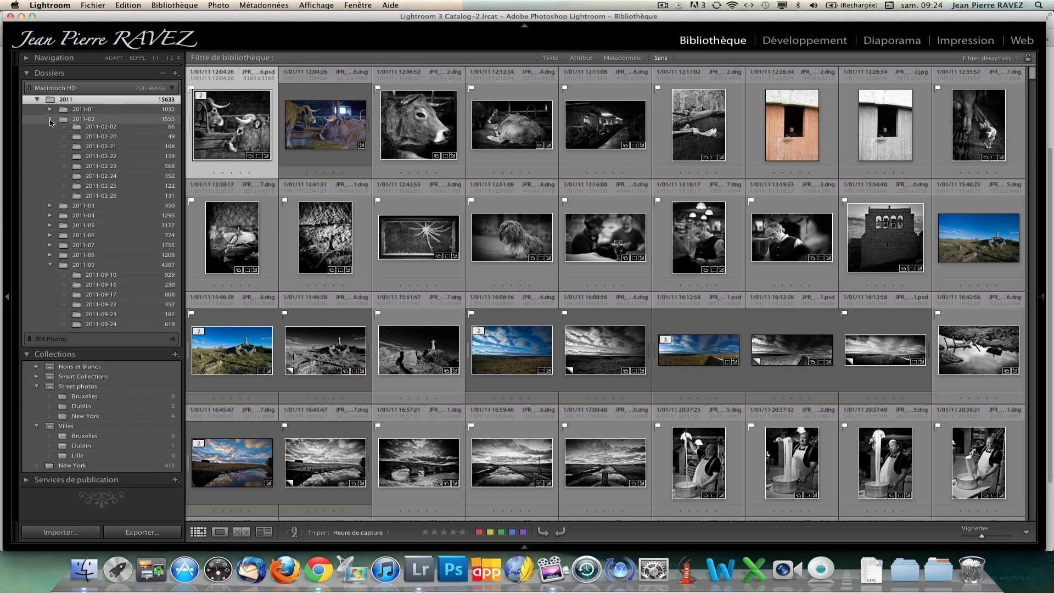
left_click(91, 130)
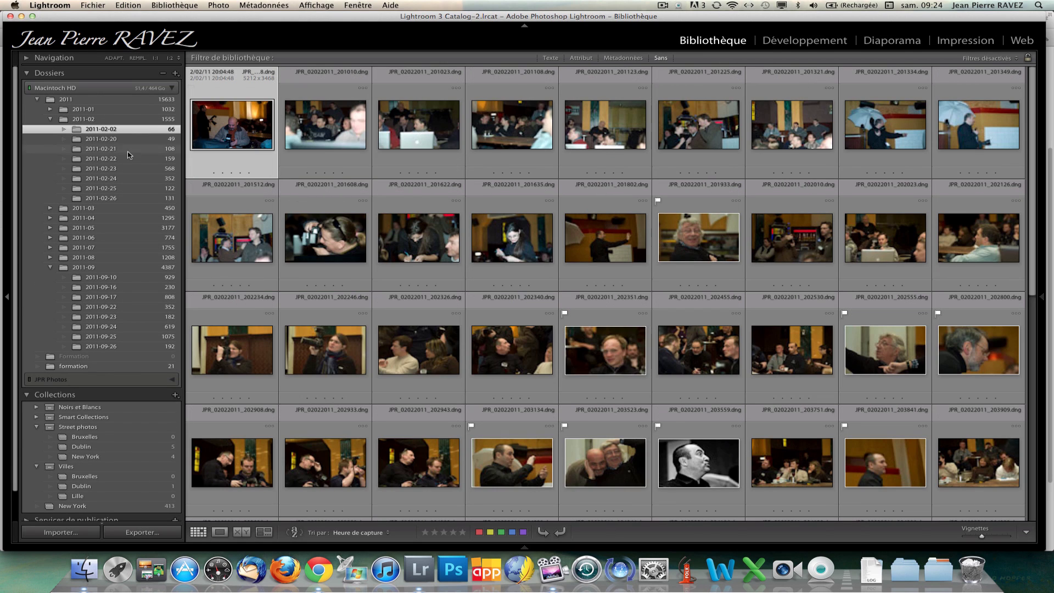
left_click(132, 158)
left_click(110, 178)
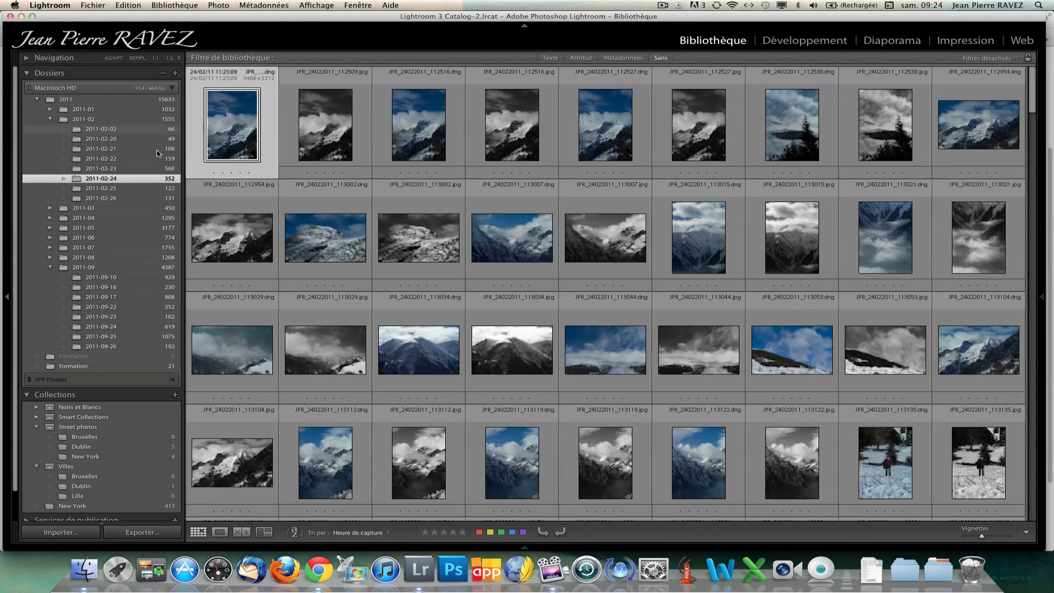
left_click(50, 119)
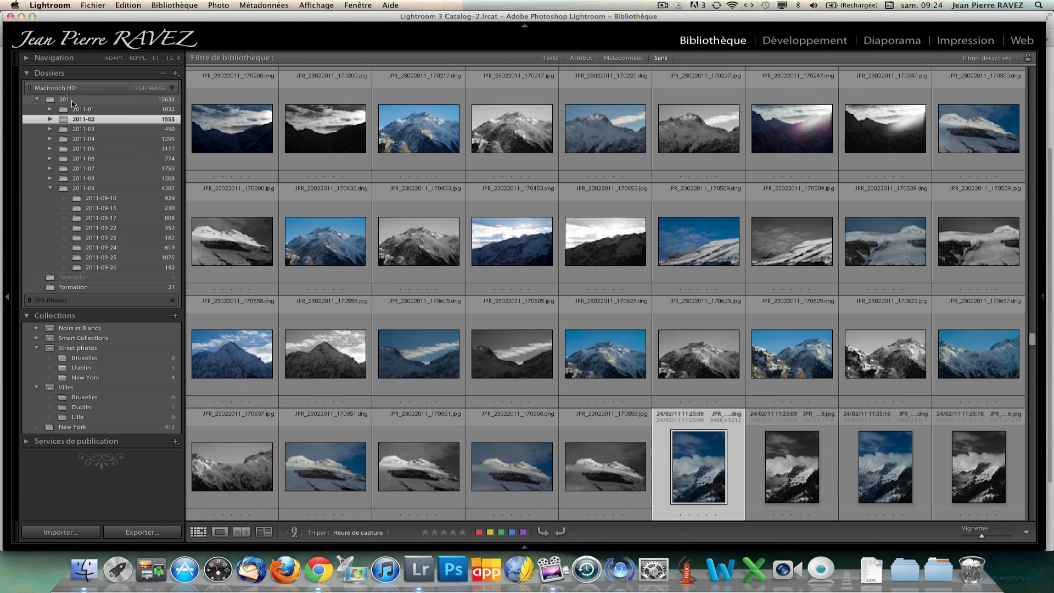
Step: View all photos of the 2011 folder, look into subfolder 2011-09-10, and return to the whole year
left_click(75, 101)
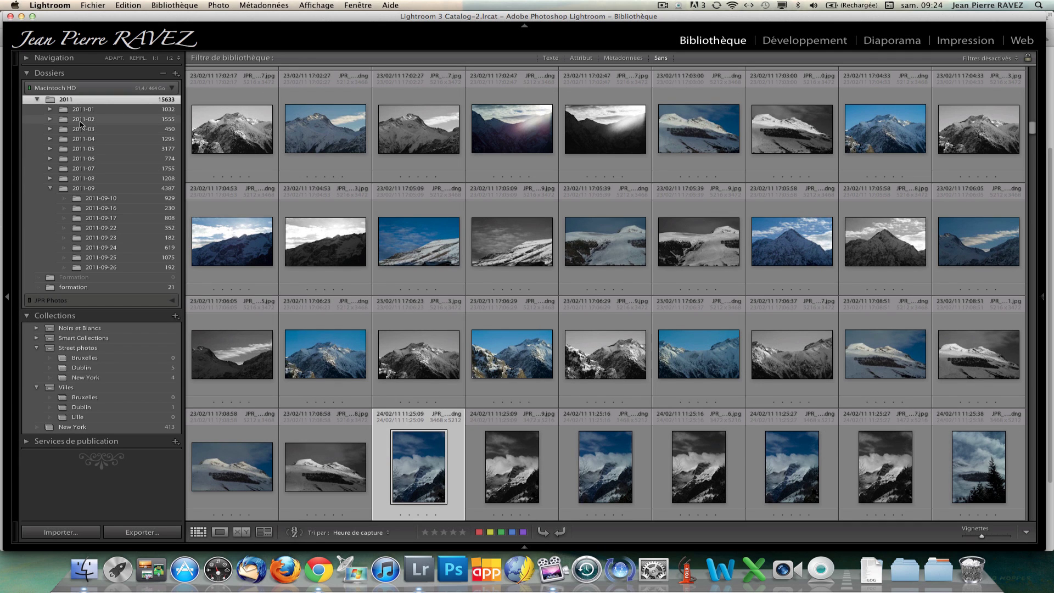
left_click(91, 200)
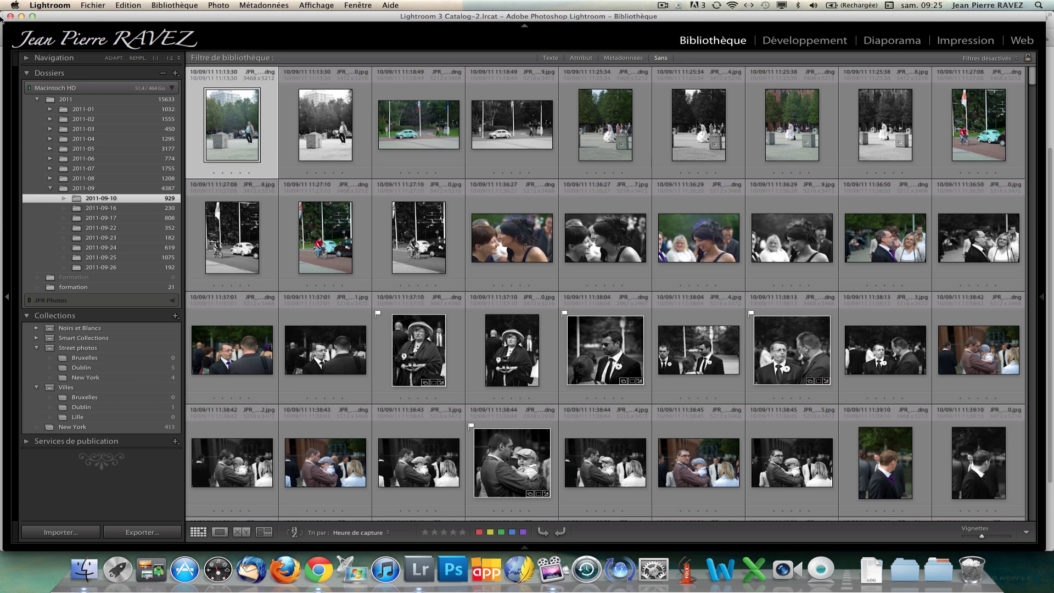
left_click(91, 100)
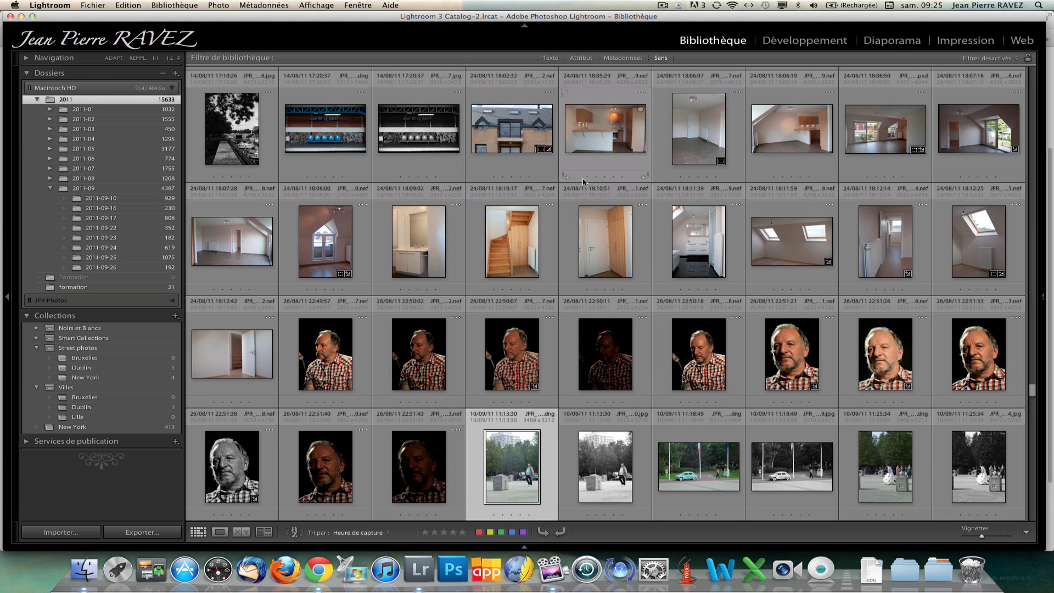
Step: Filter the 2011 photos by text for titles containing "barcelone" and browse through the matches
left_click(555, 61)
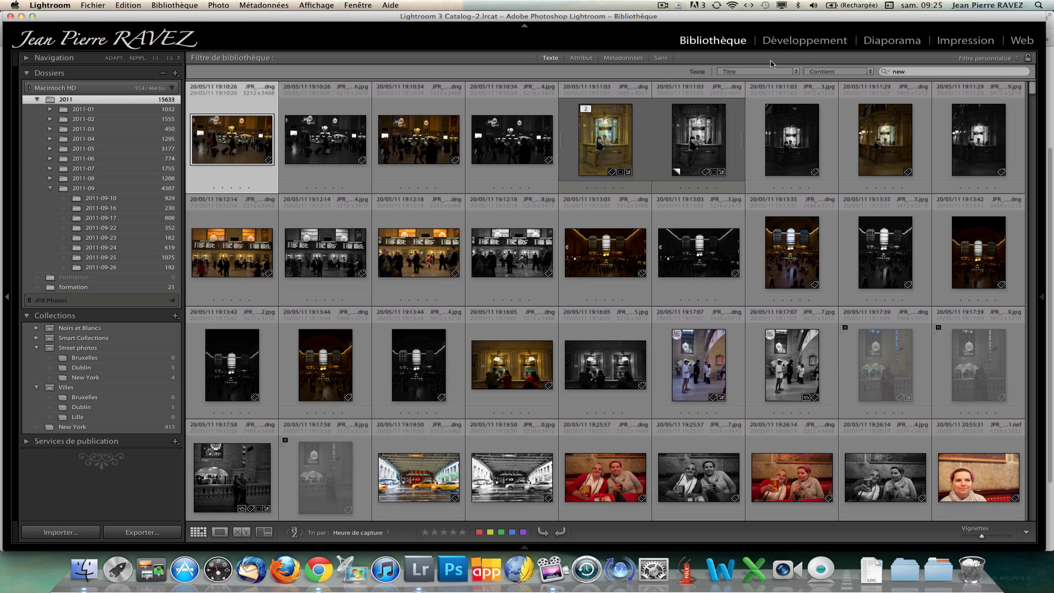
left_click_drag(911, 75, 888, 70)
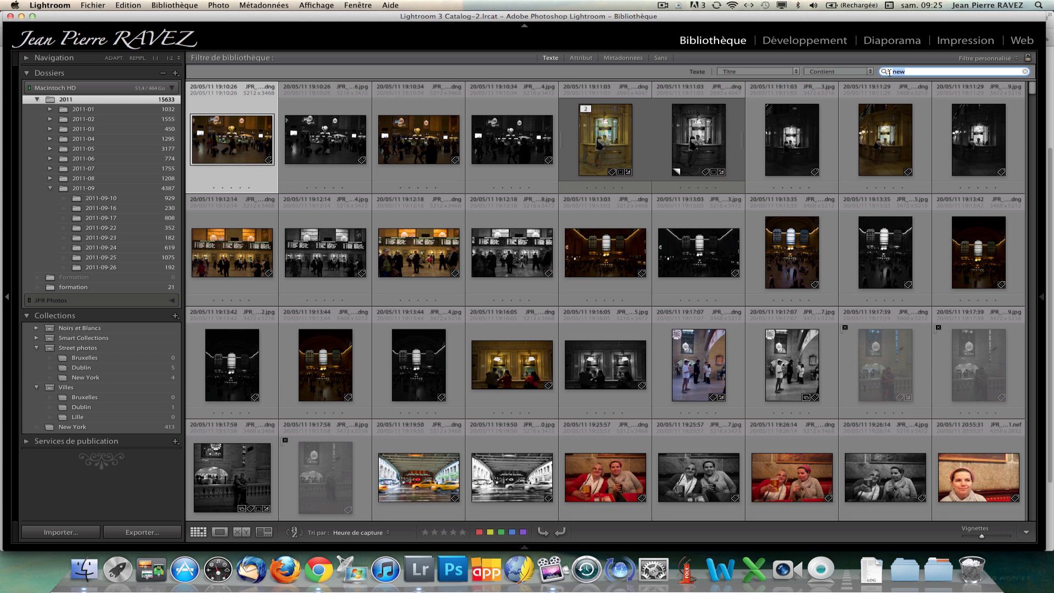
type("barcelone")
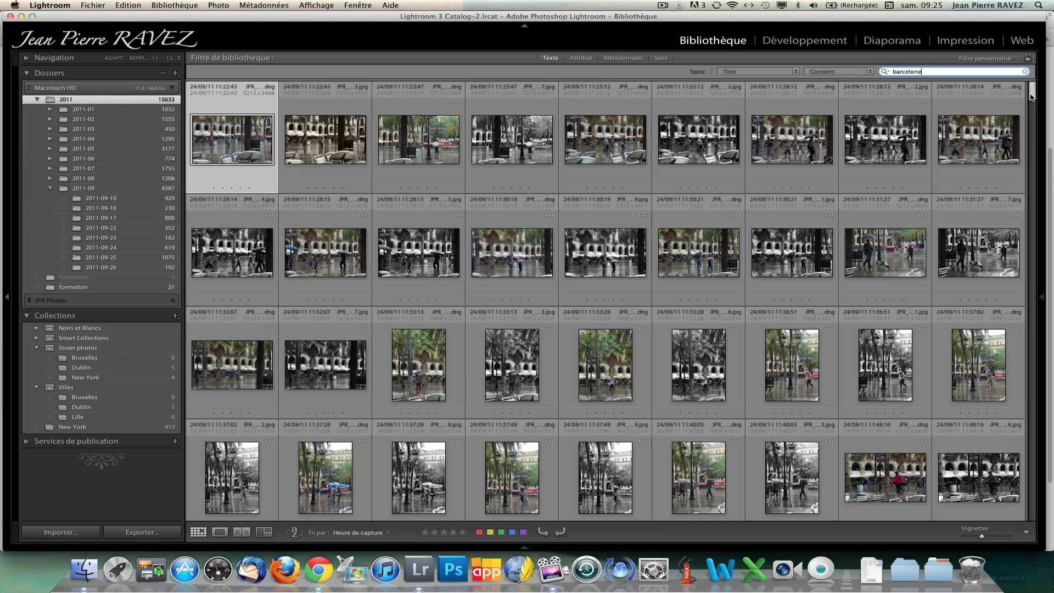
scroll(1045, 198, "down", 4)
scroll(1044, 198, "down", 20)
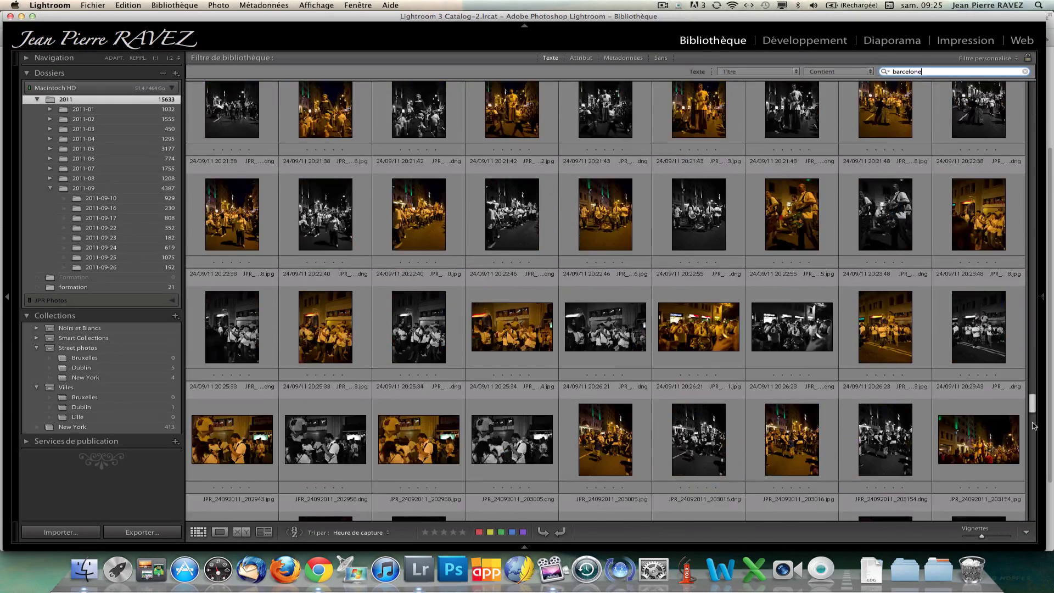
scroll(1043, 472, "up", 20)
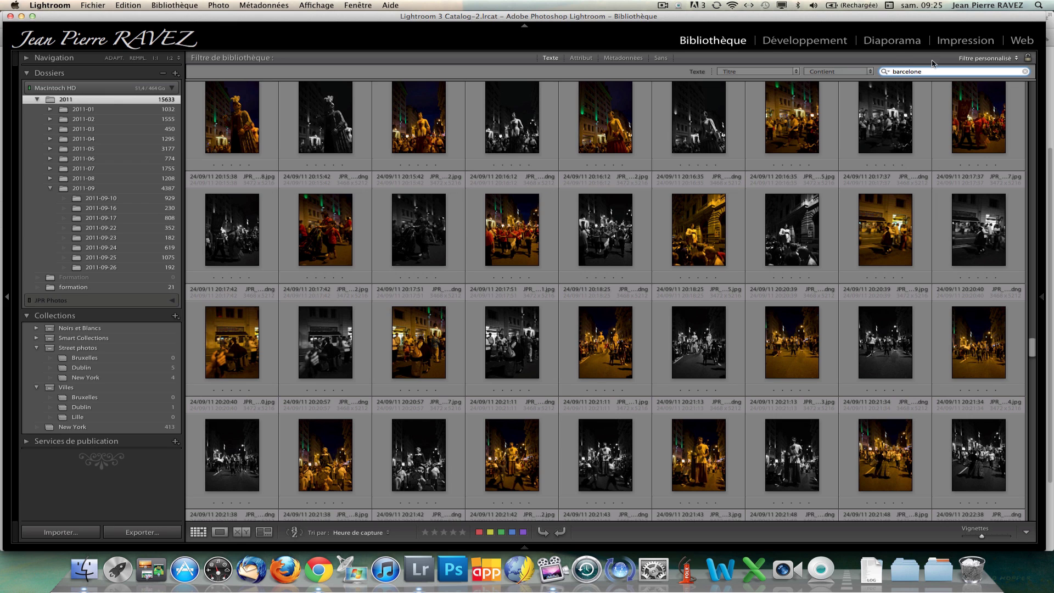
Step: Change the title search to "new" and browse the matching photos
left_click_drag(928, 71, 878, 71)
type("new")
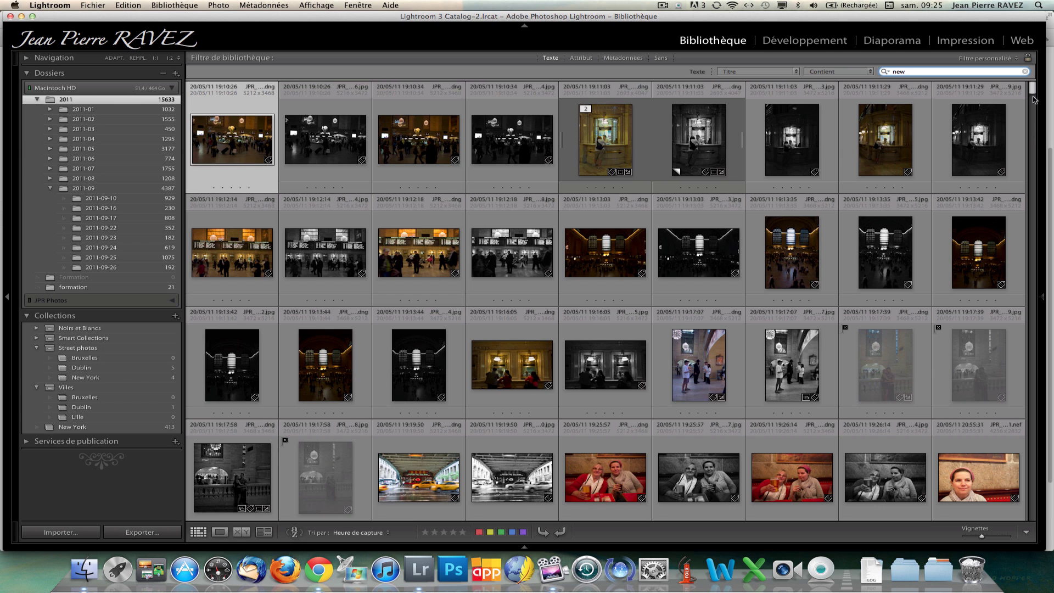
left_click_drag(1033, 91, 1040, 315)
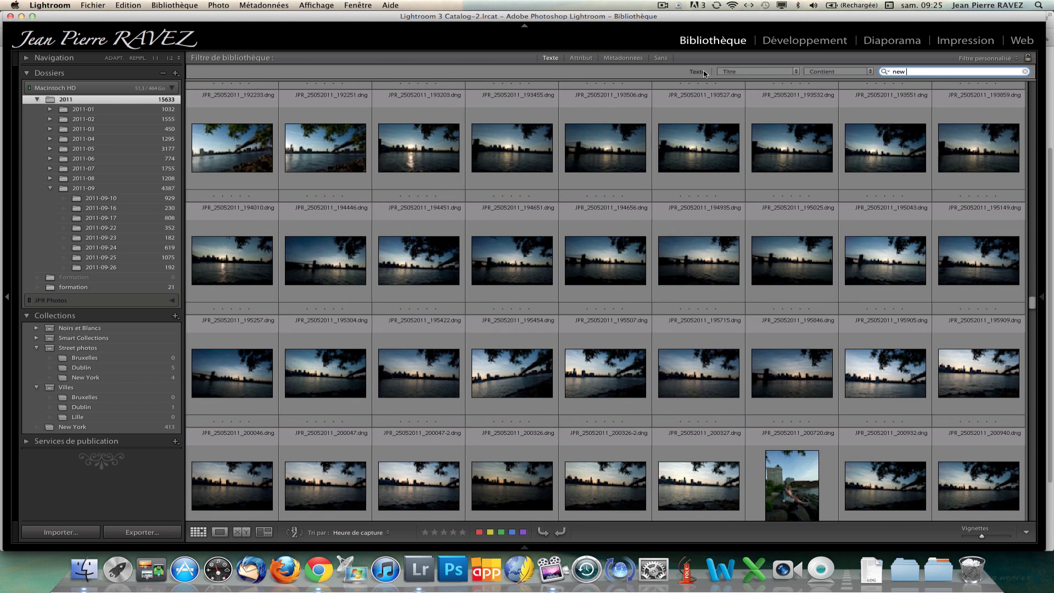
key("j")
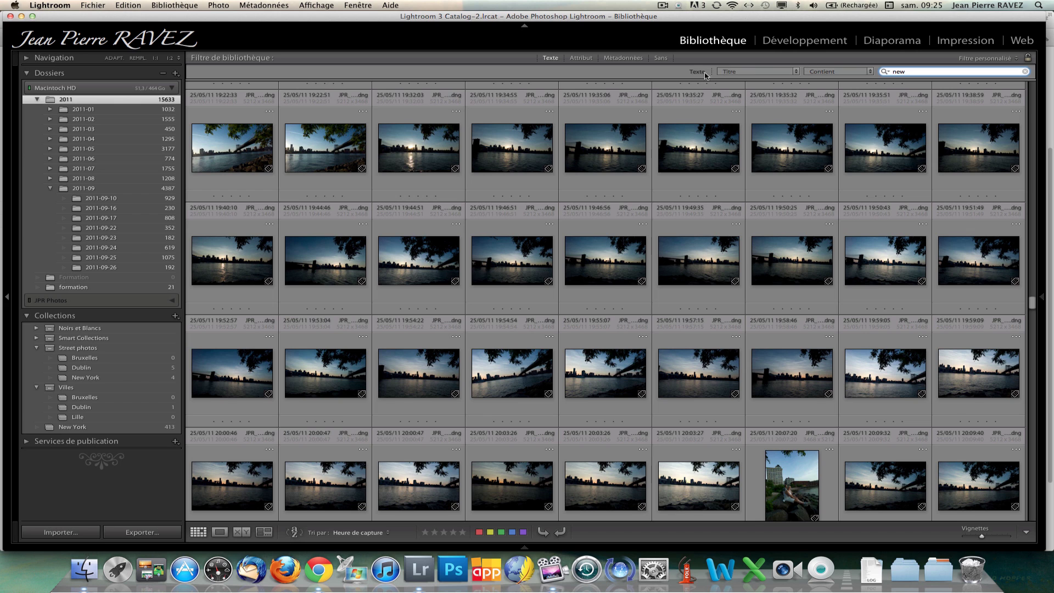
Step: Switch the text filter to keywords (Mots-clés), search for "namur" and look through the matching photos
left_click(765, 72)
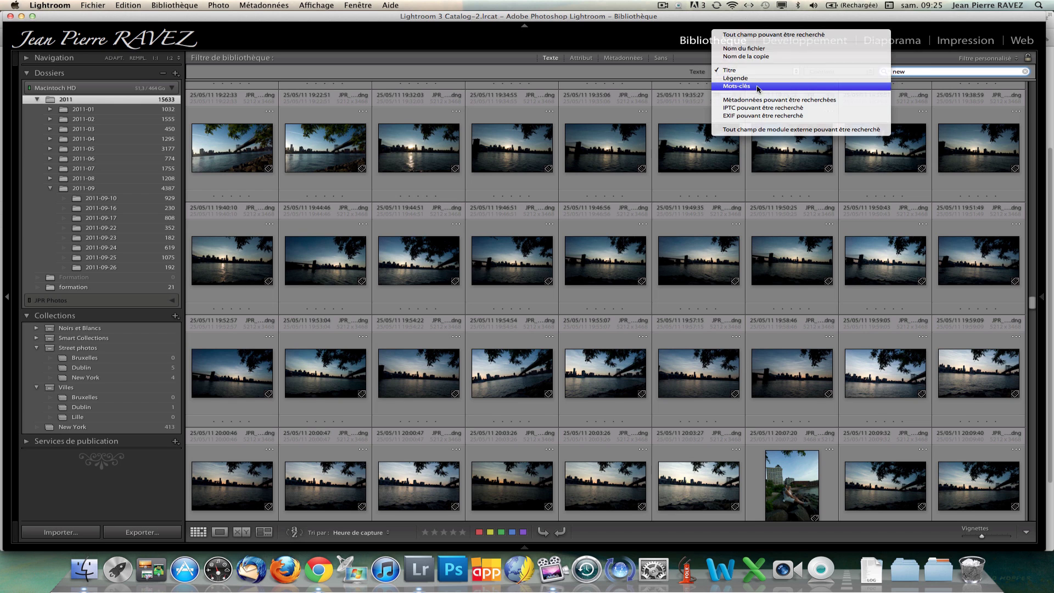
left_click(759, 86)
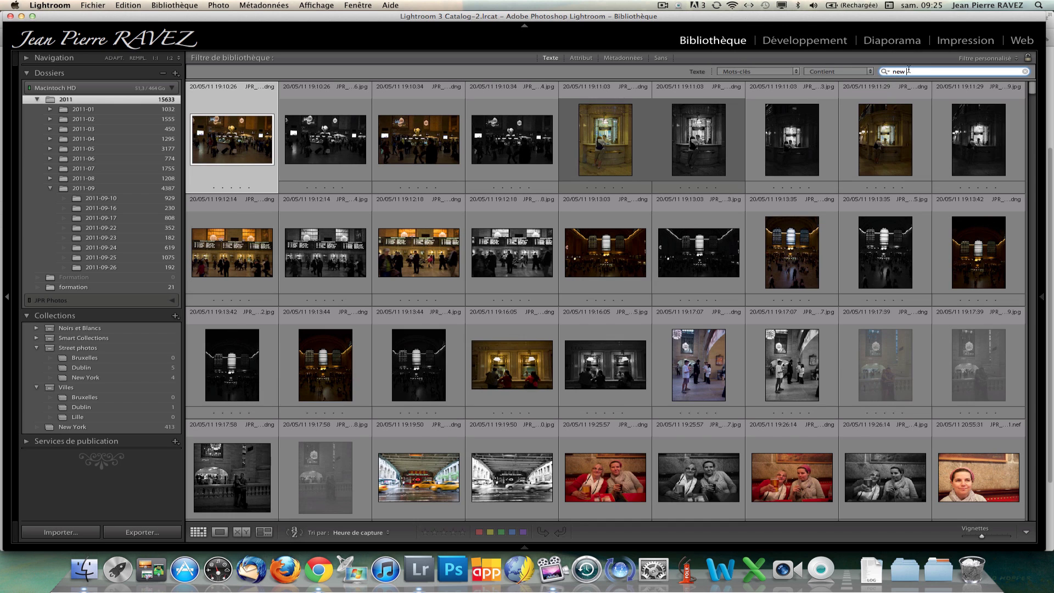
double_click(887, 70)
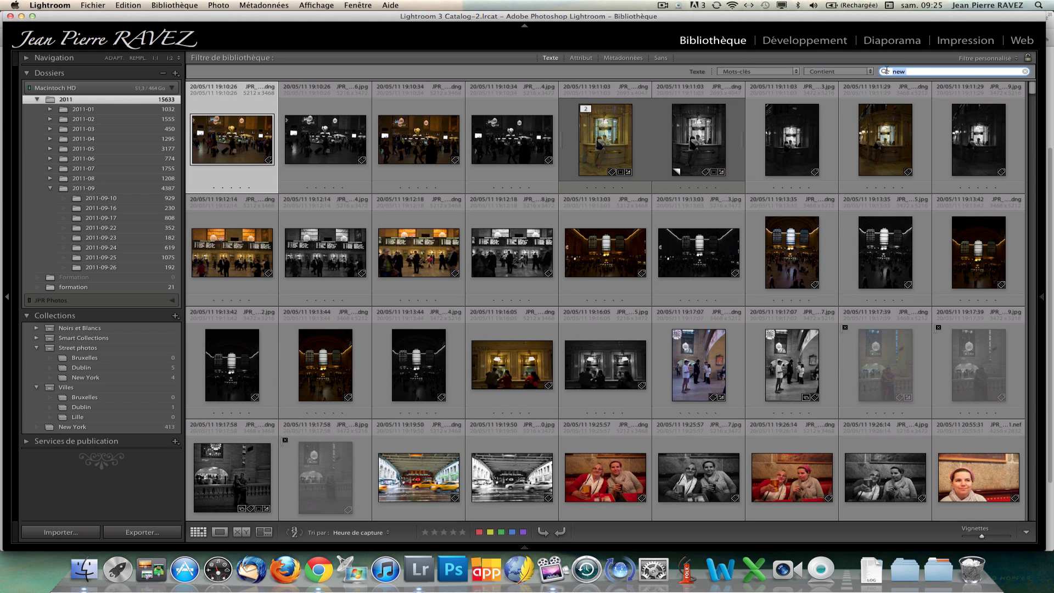
type("namur")
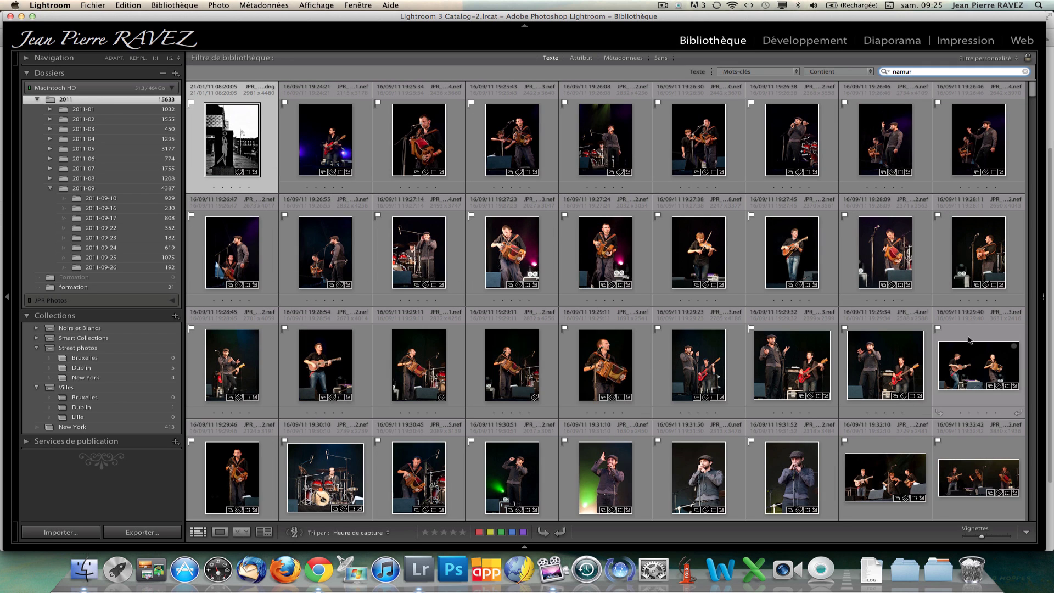
mouse_move(1032, 94)
left_mouse_down()
mouse_move(1032, 110)
mouse_move(1033, 101)
left_mouse_up()
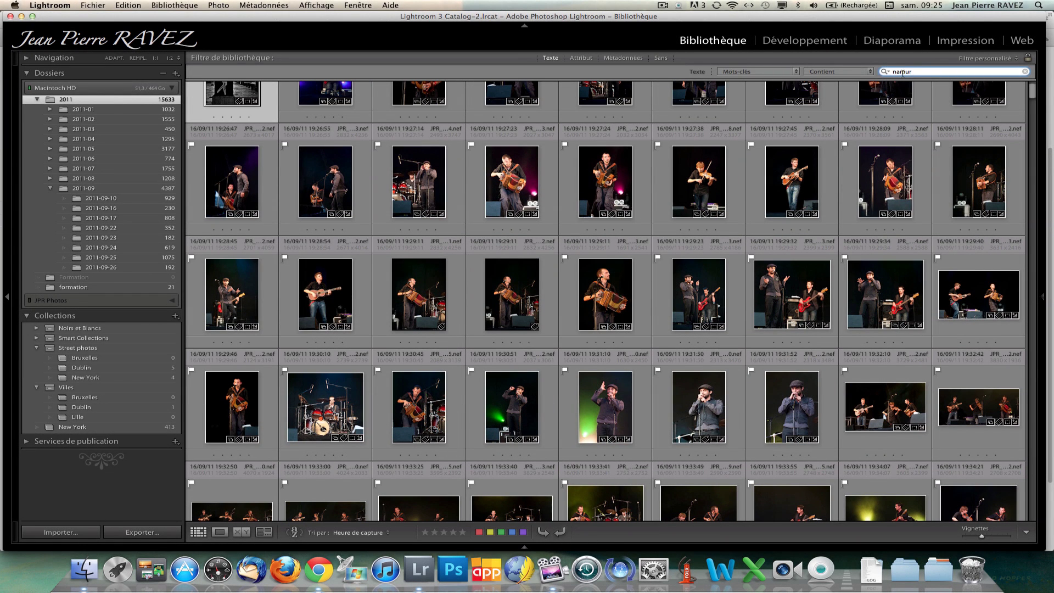
Step: Set the text filter back to title (Titre) and search for "camping"
double_click(929, 72)
left_click(793, 72)
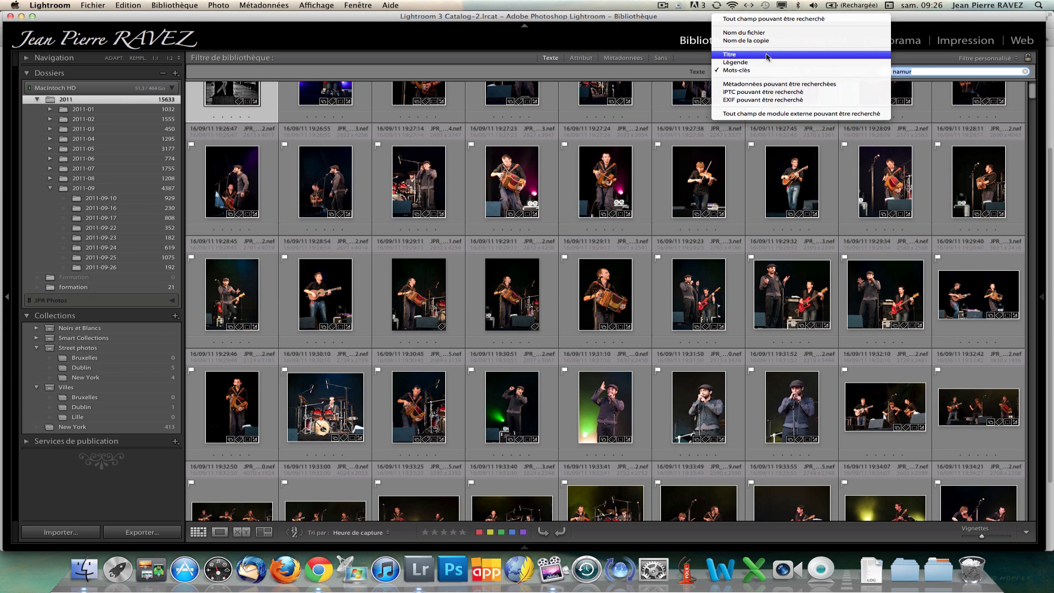
left_click(791, 55)
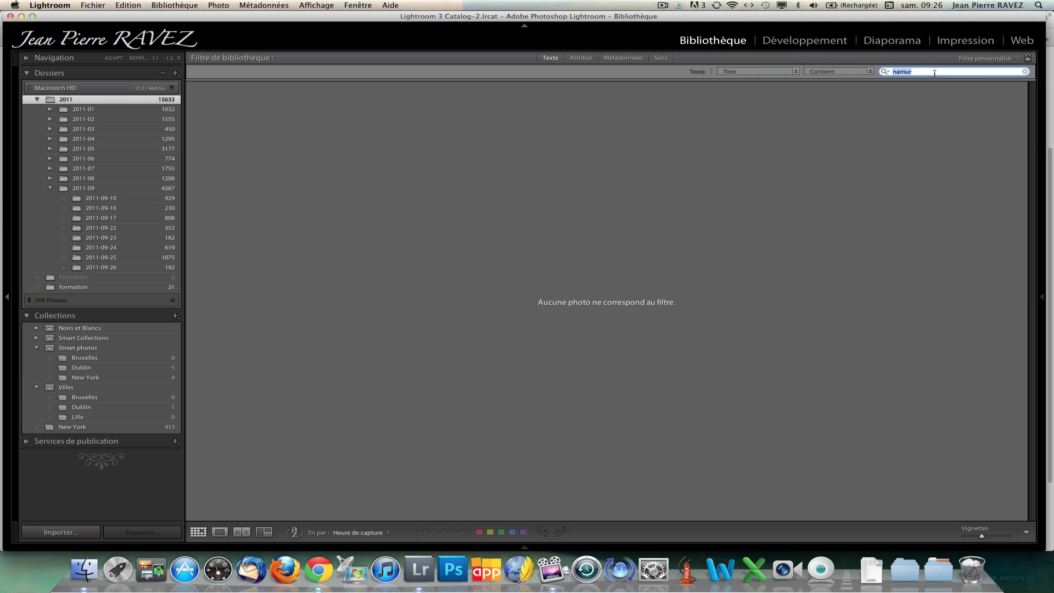
type("camping")
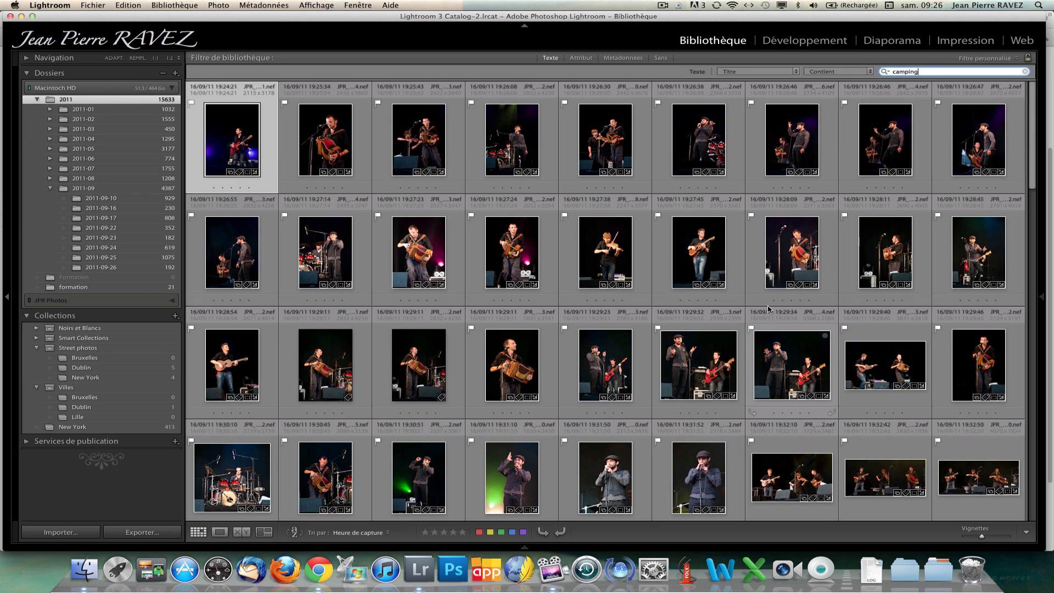
Step: Replace the title search term with "suarez" and browse the matching photos
left_click_drag(921, 72, 885, 72)
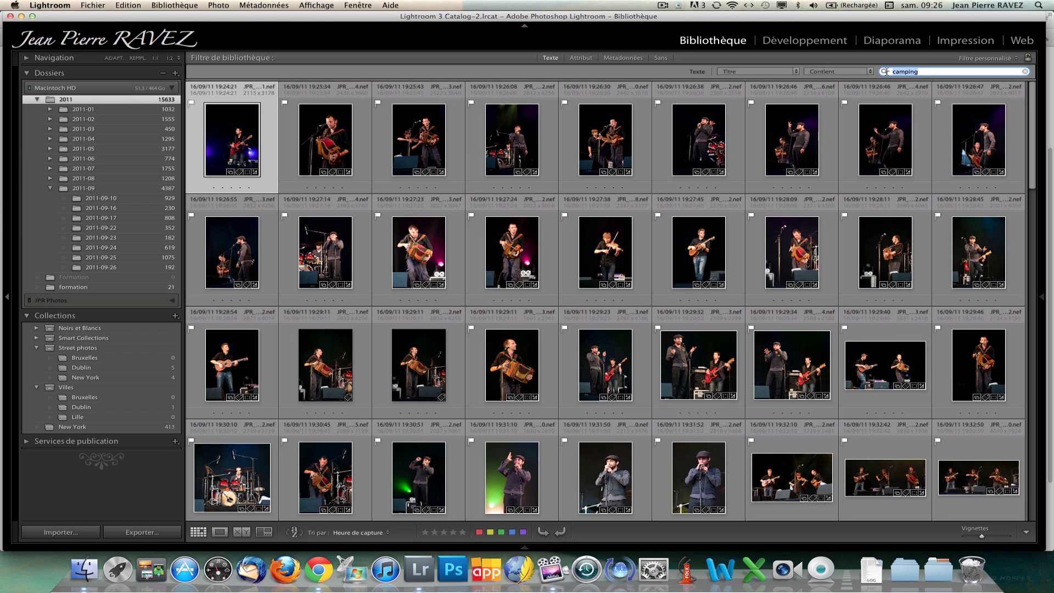
type("suarez")
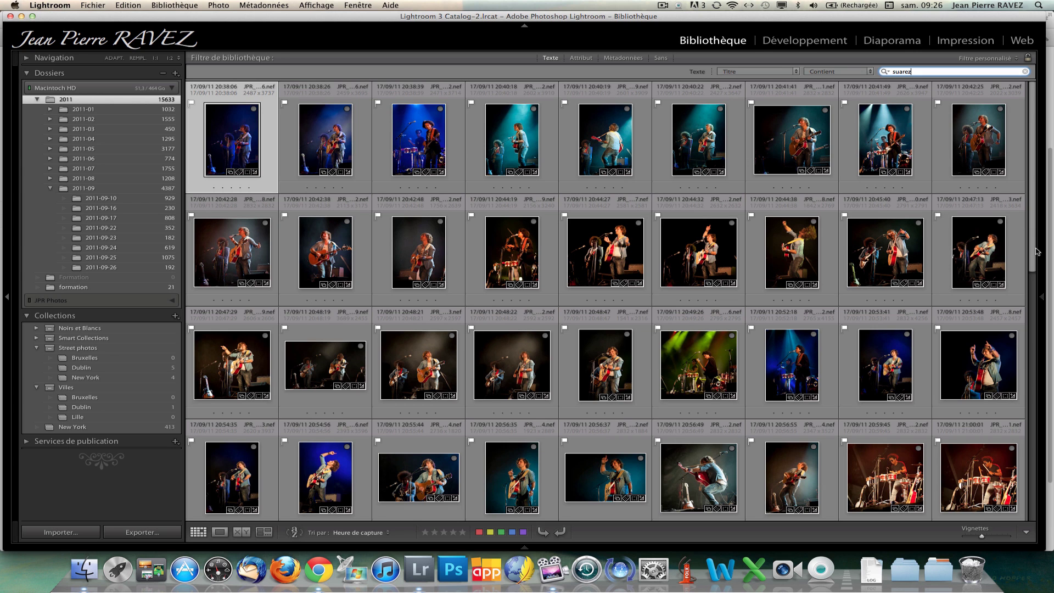
mouse_move(1033, 251)
left_mouse_down()
mouse_move(1033, 294)
mouse_move(1032, 242)
left_mouse_up()
Step: Replace the text filter with the metadata filter, covering the 2011 date and all cameras and lenses
left_click(622, 57, "shift")
left_click(551, 58, "shift")
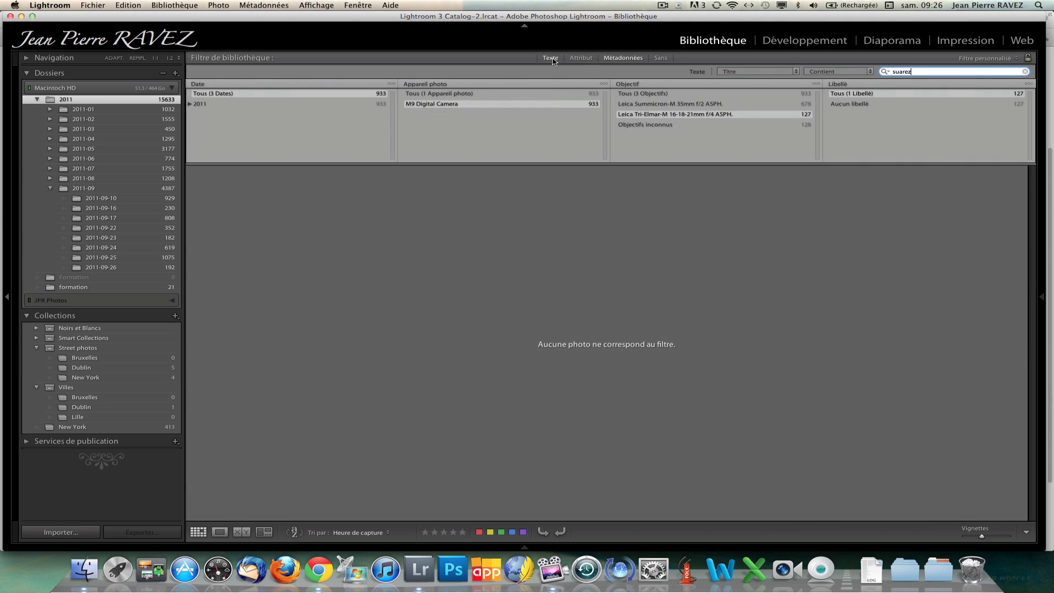
left_click(551, 58, "shift")
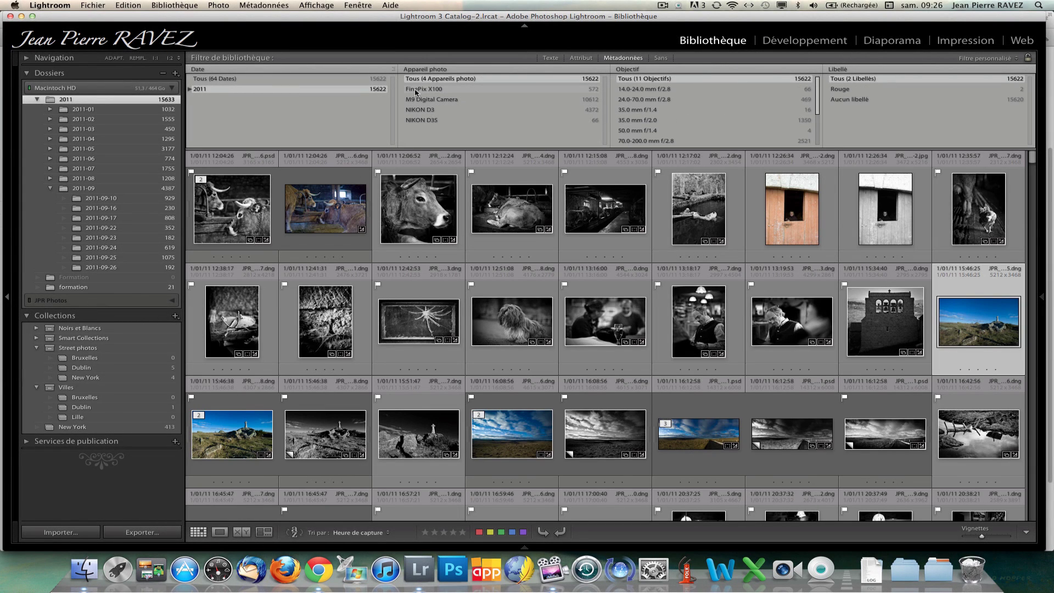
Step: Filter the 2011 photos by camera, trying FinePix X100, M9 Digital Camera, NIKON D3 and NIKON D3S, and finish on M9 Digital Camera
left_click(445, 89)
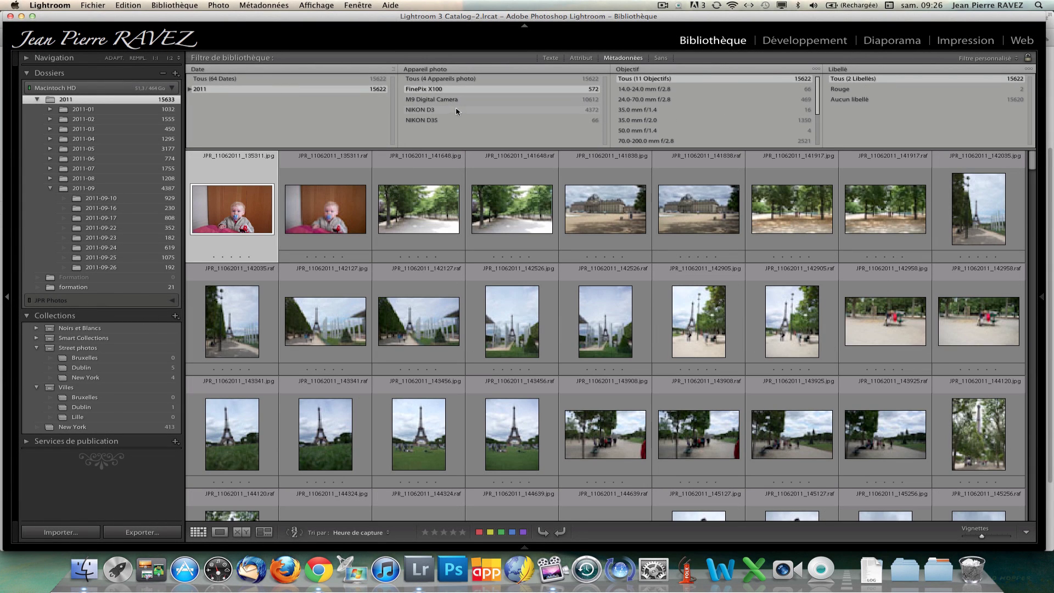
left_click(439, 100)
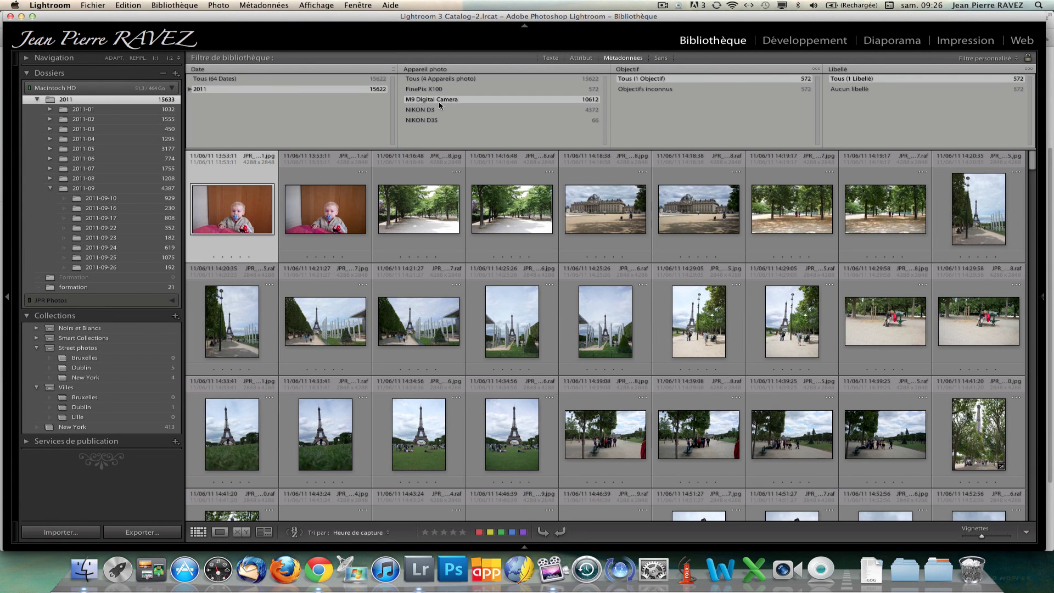
left_click(431, 110)
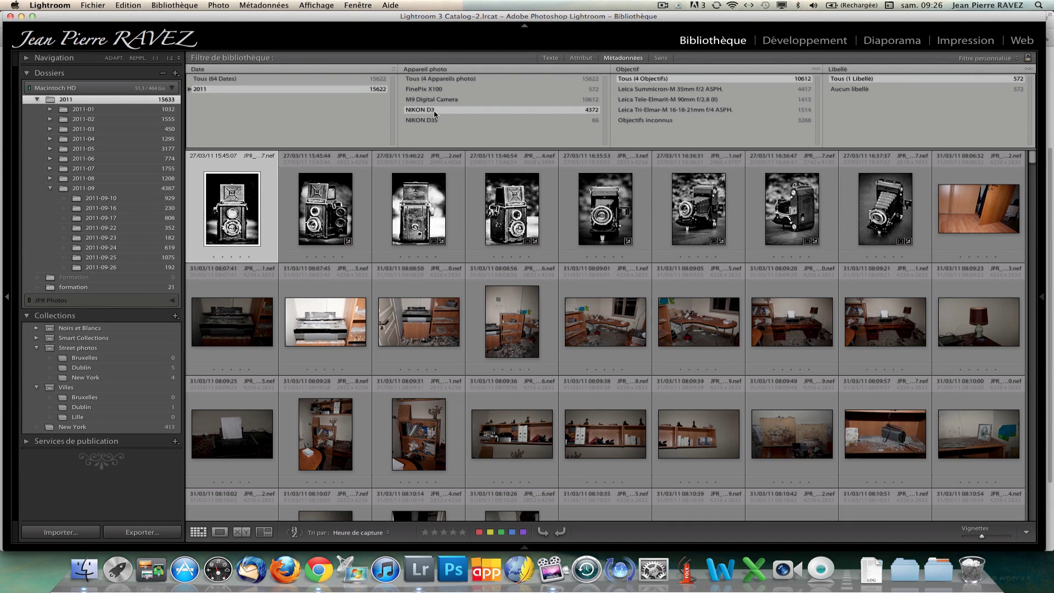
left_click(425, 120)
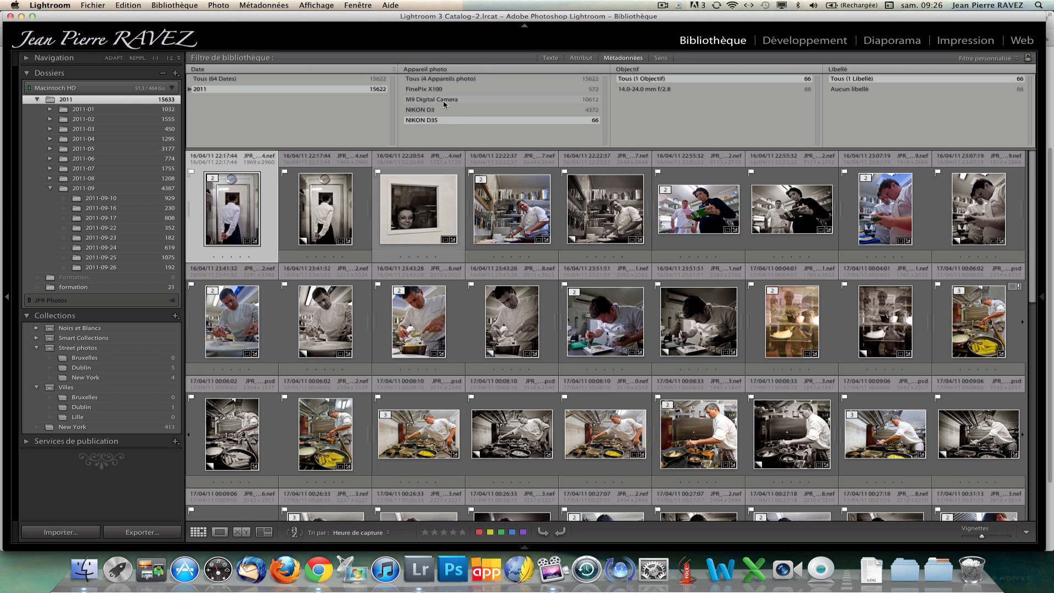
left_click(444, 101)
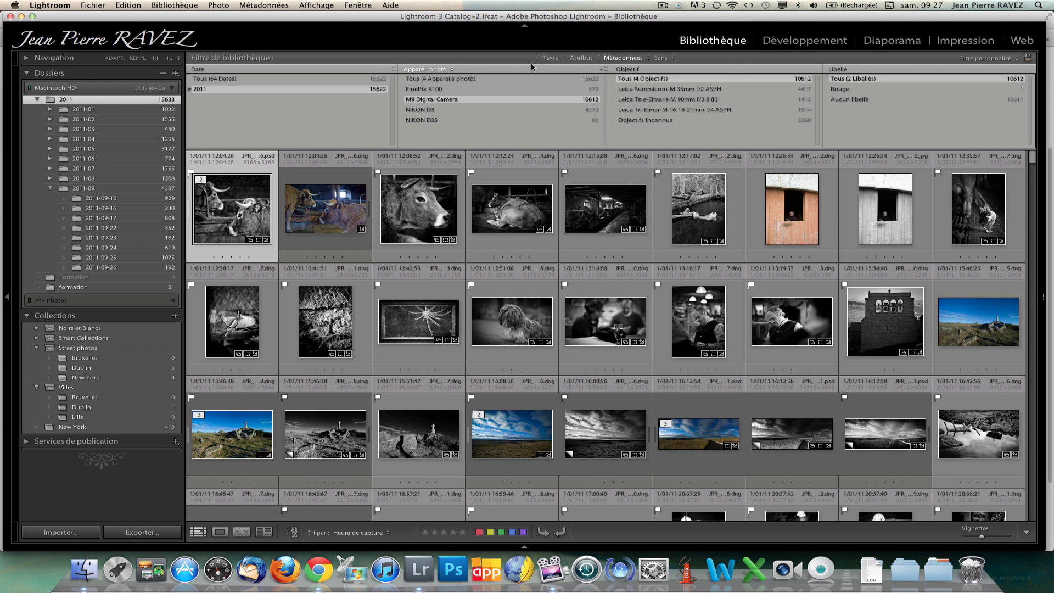
Step: Combine the metadata filter with a text filter searching keywords (Mots-clés) for "dublin"
left_click(550, 58)
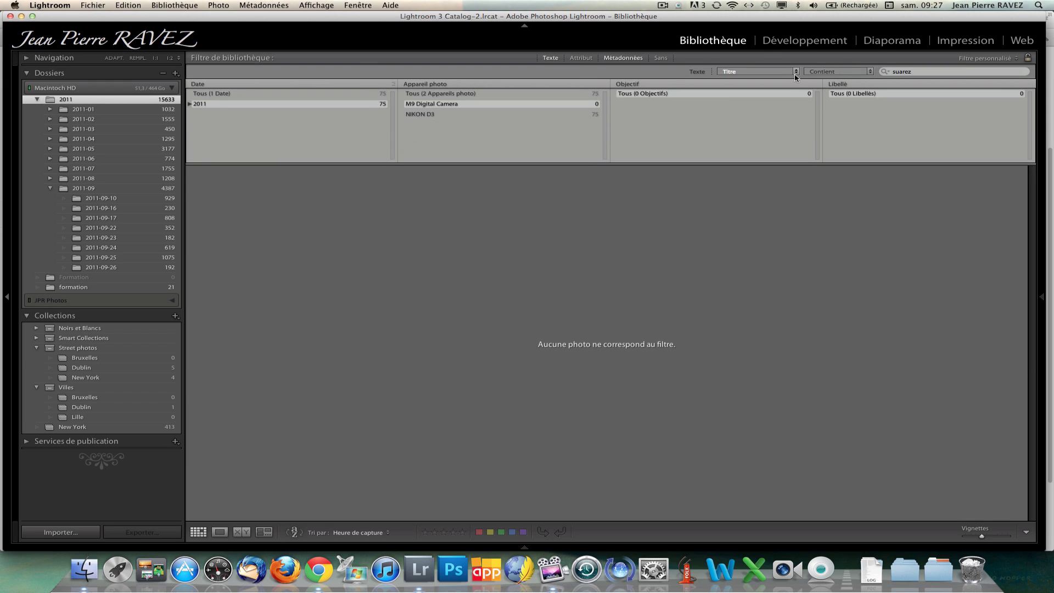
left_click(797, 74)
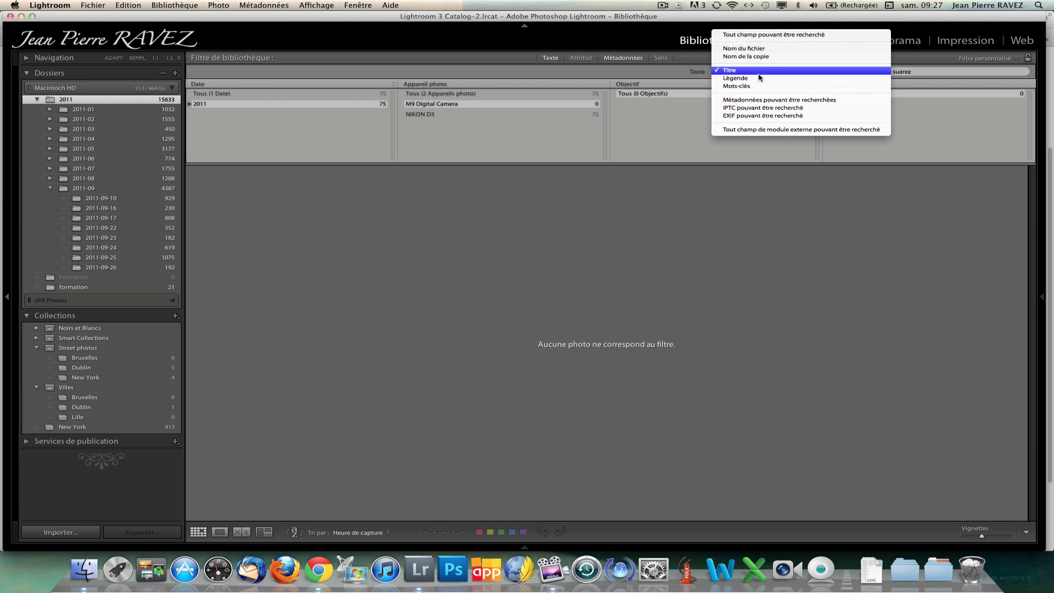
left_click(757, 87)
left_click(922, 72)
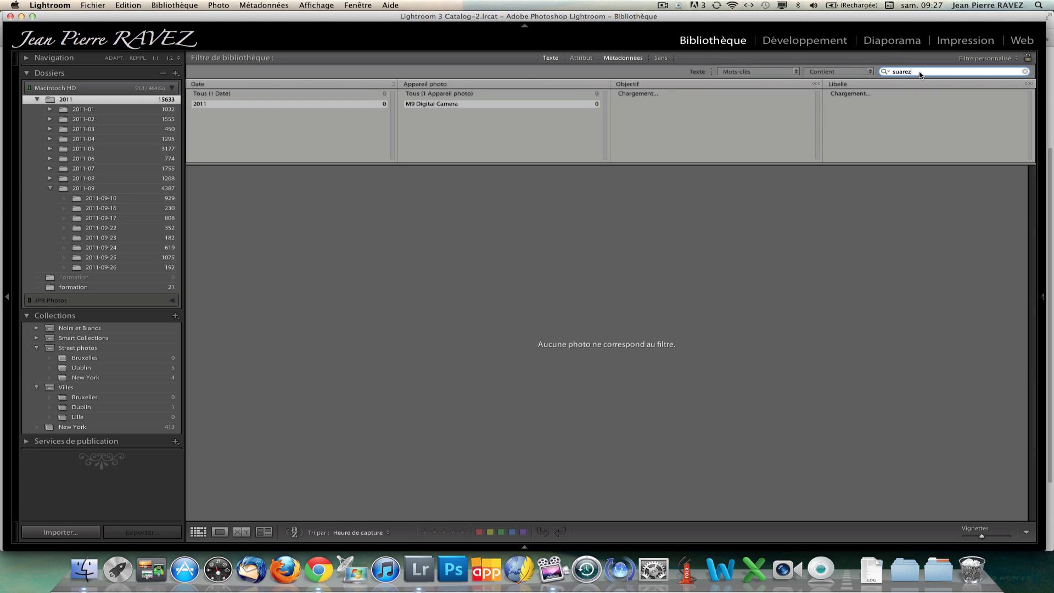
double_click(922, 72)
type("dublin")
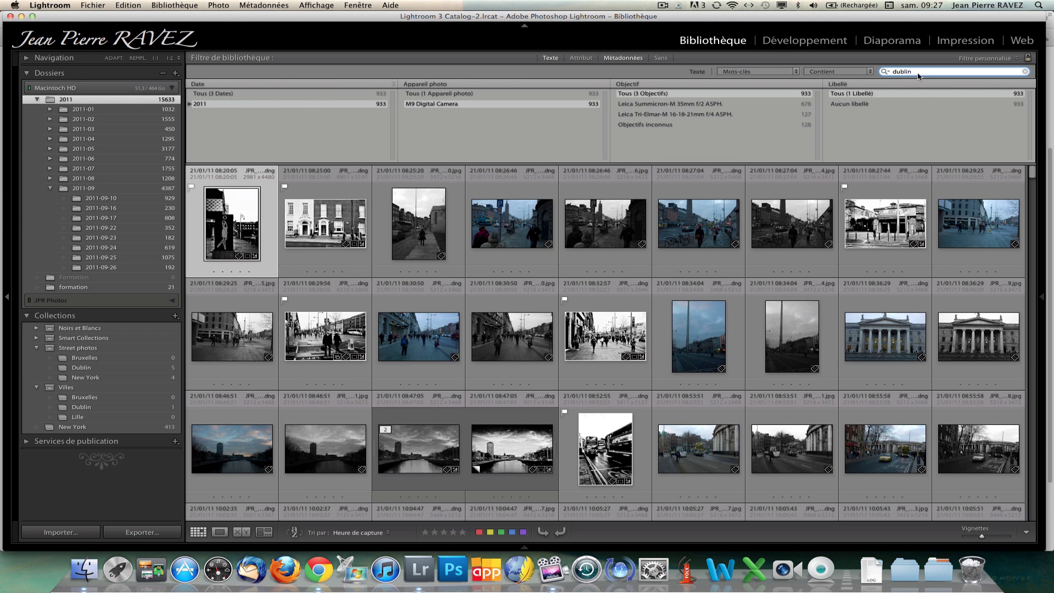
Step: Narrow the Dublin photos to the Leica Tri-Elmar-M 16-18-21mm f/4 ASPH. lens, then browse them and review the saved filter presets
left_click(641, 117)
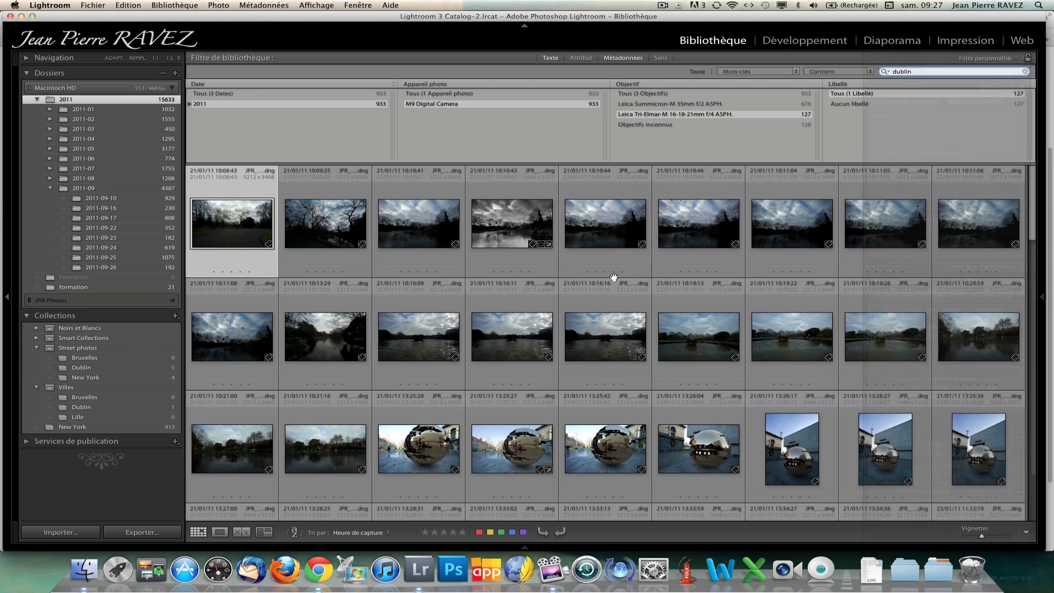
left_click_drag(1032, 219, 1029, 309)
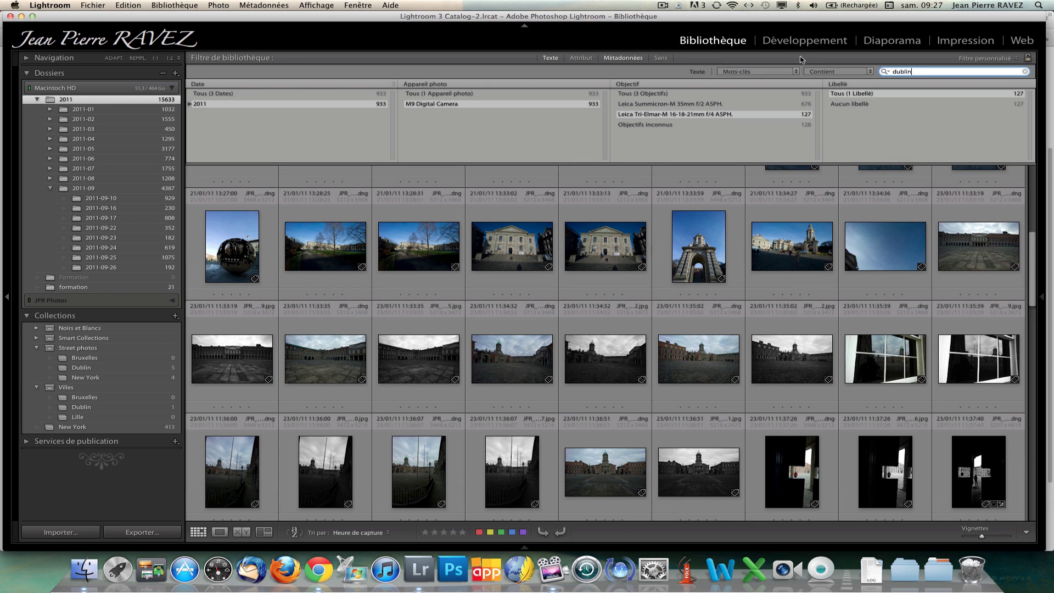
left_click(964, 59)
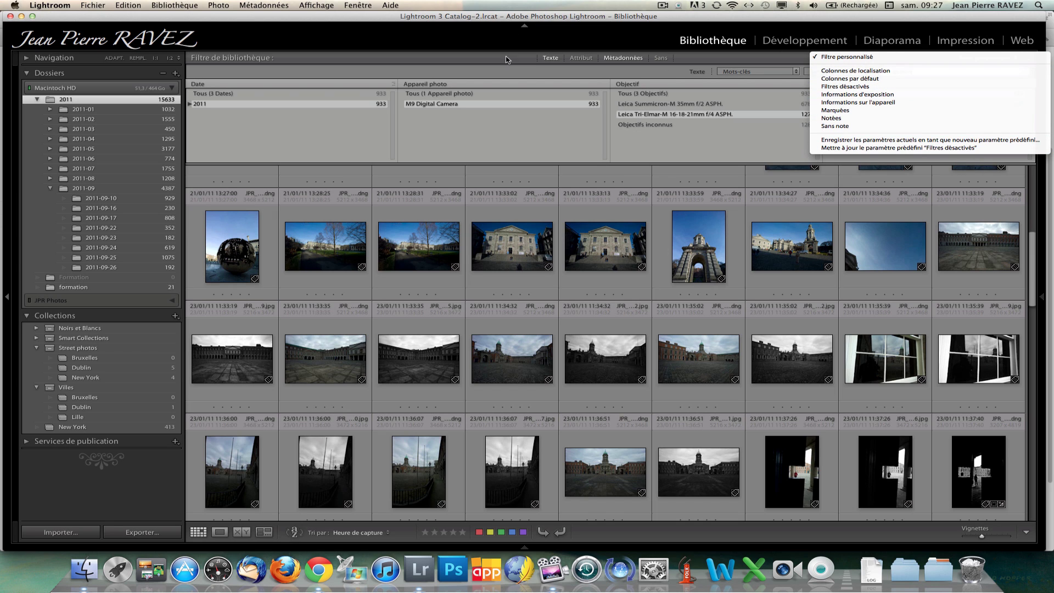
left_click(504, 77)
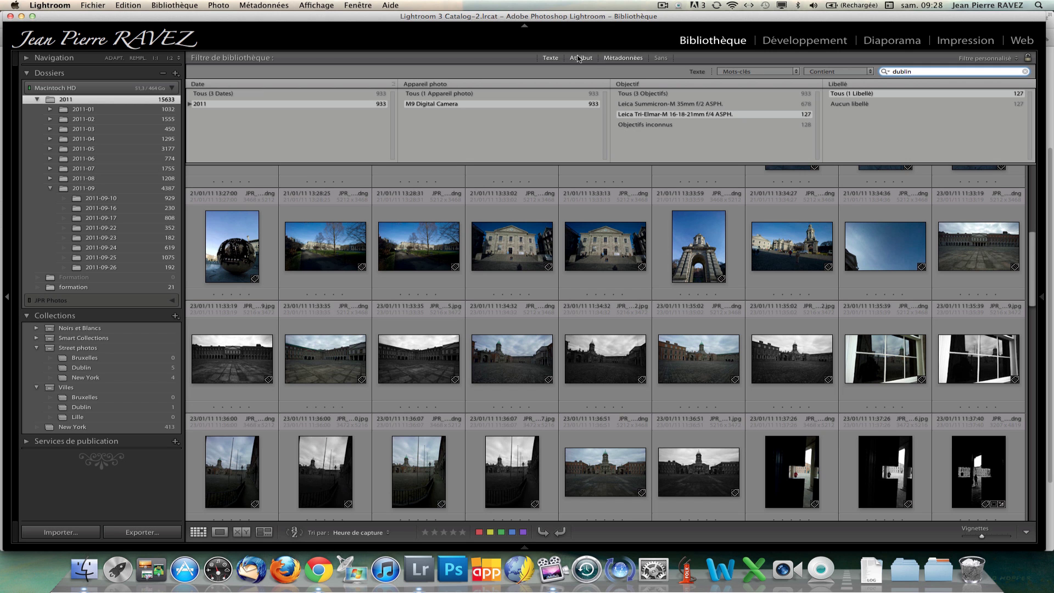
Step: Turn off all library filters, briefly restoring the text filter to review its searchable fields
left_click(665, 58)
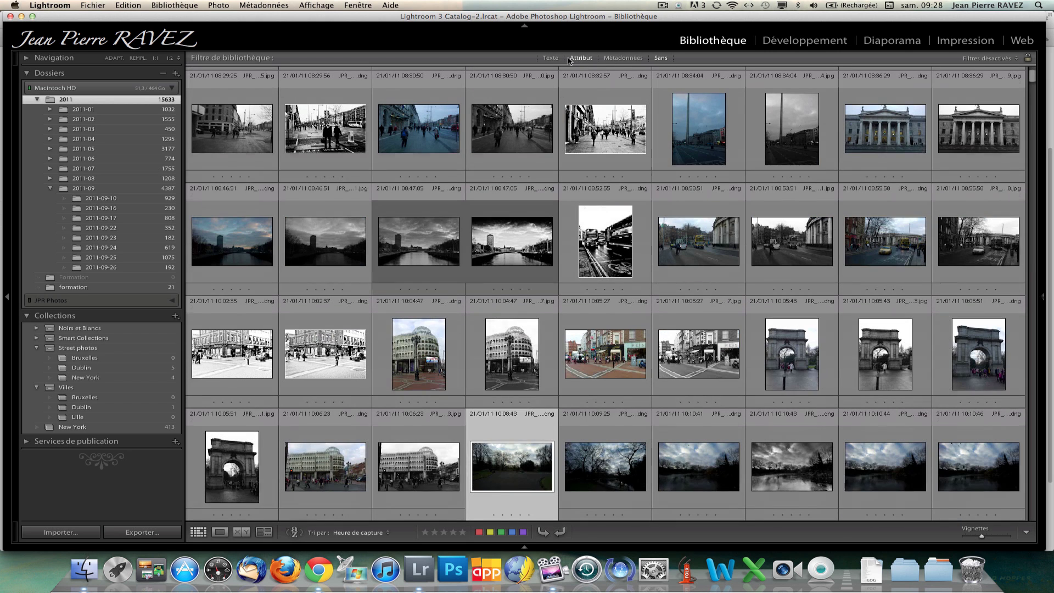
left_click(550, 58)
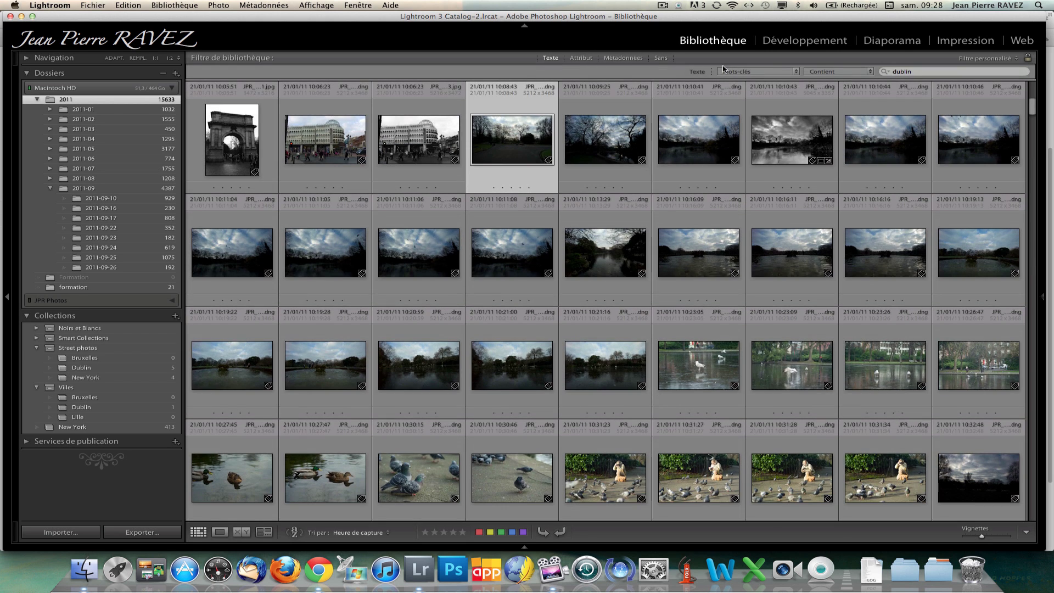
left_click(790, 72)
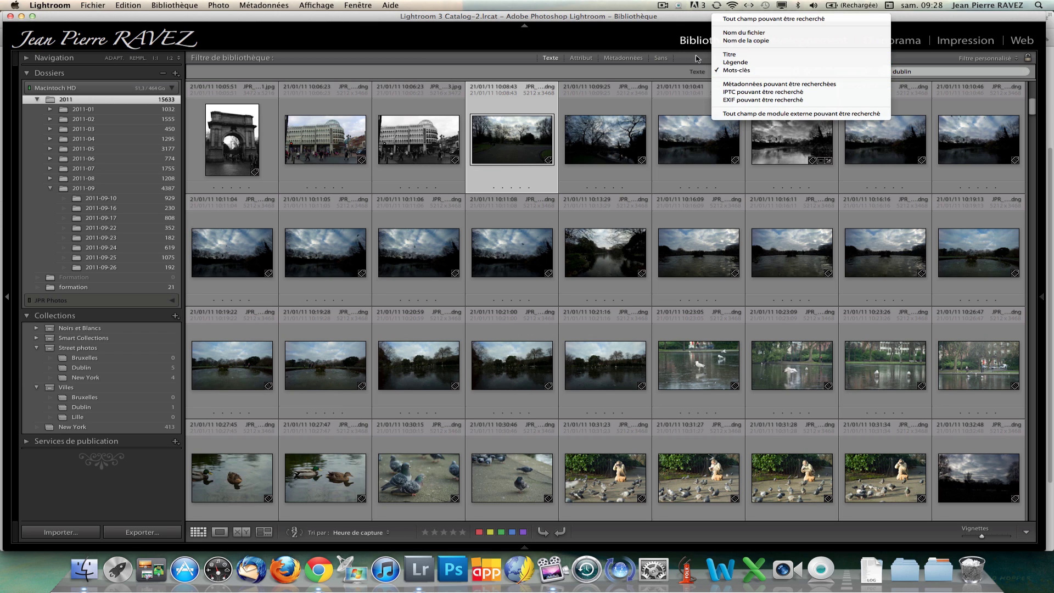
left_click(550, 59)
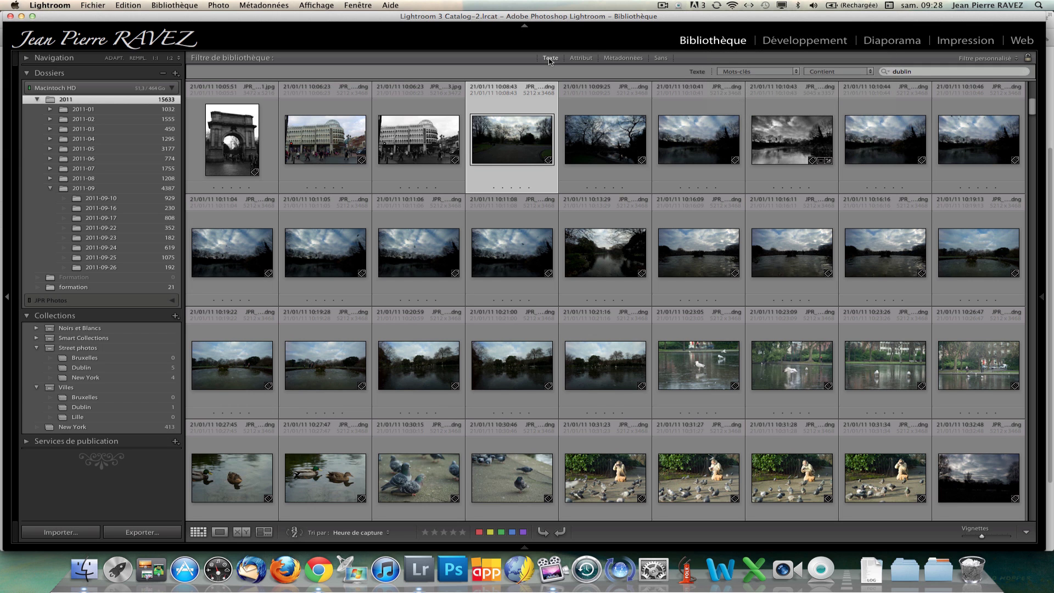
left_click(550, 59)
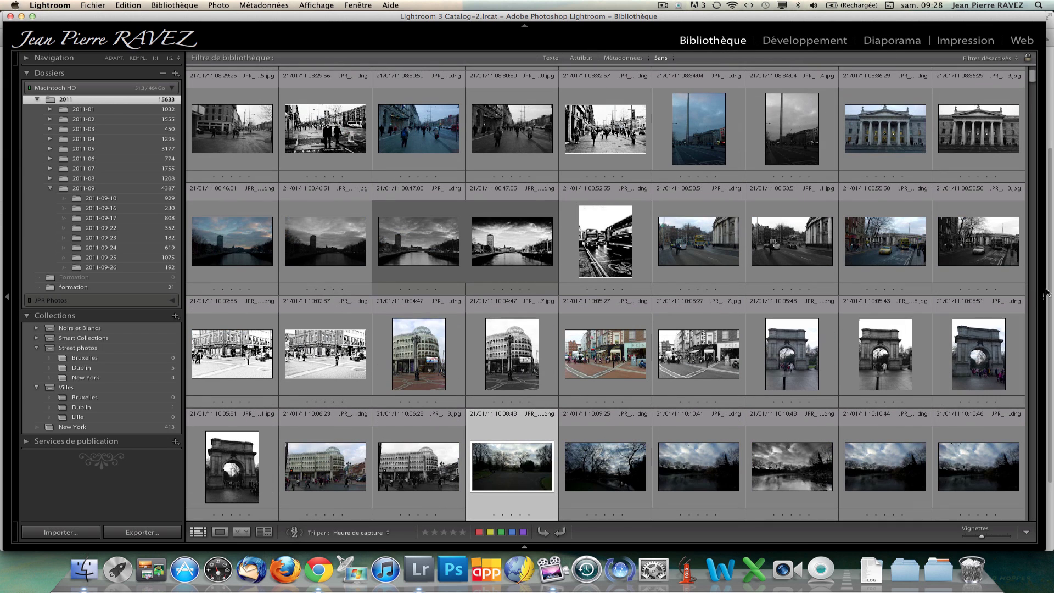
Step: Keep the keyword and metadata details displayed beside the grid and open the 2011-09-25 folder
mouse_move(1041, 297)
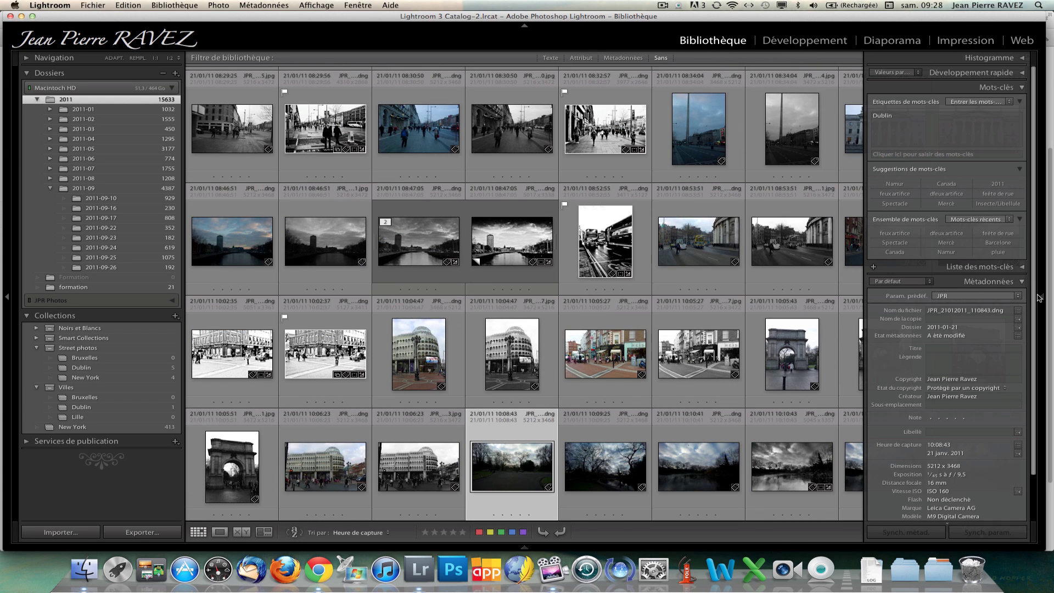
left_click(1041, 297)
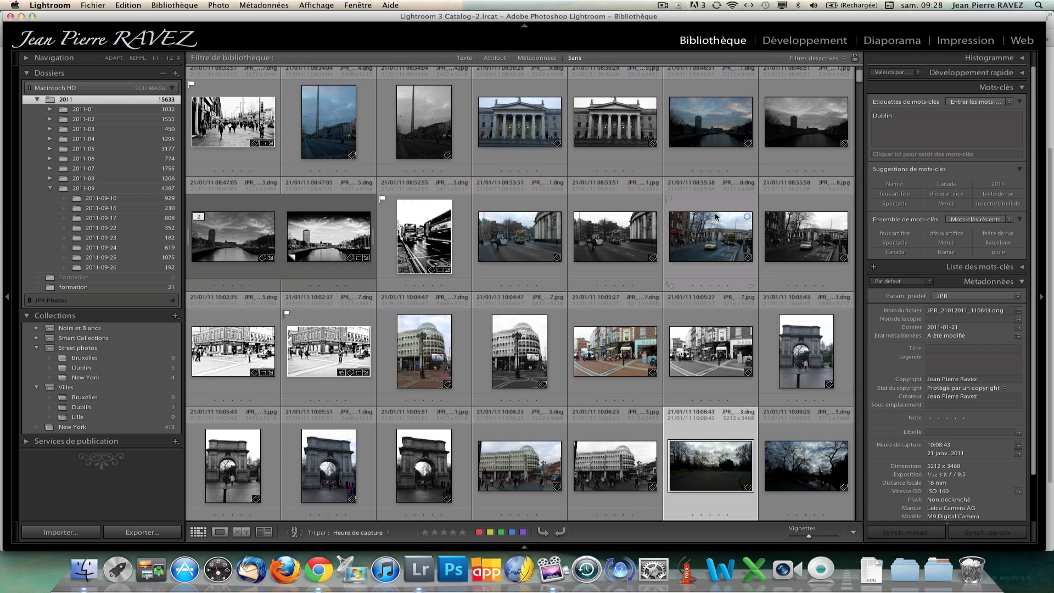
left_click(119, 255)
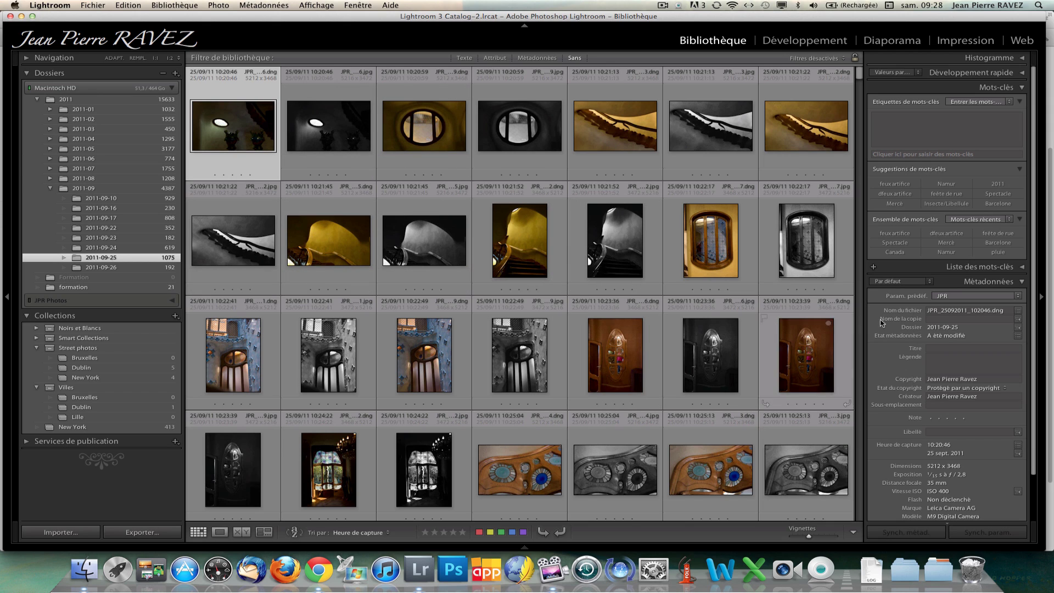
Step: Give the first photo of the 2011-09-25 folder the title "Barcelone"
left_click(939, 351)
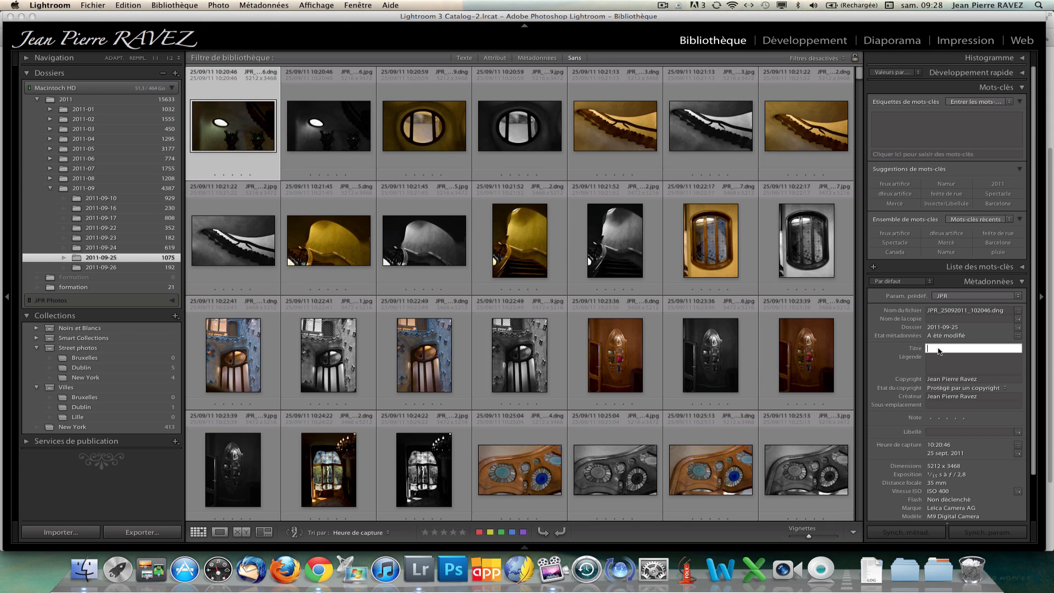
type("Barcelone")
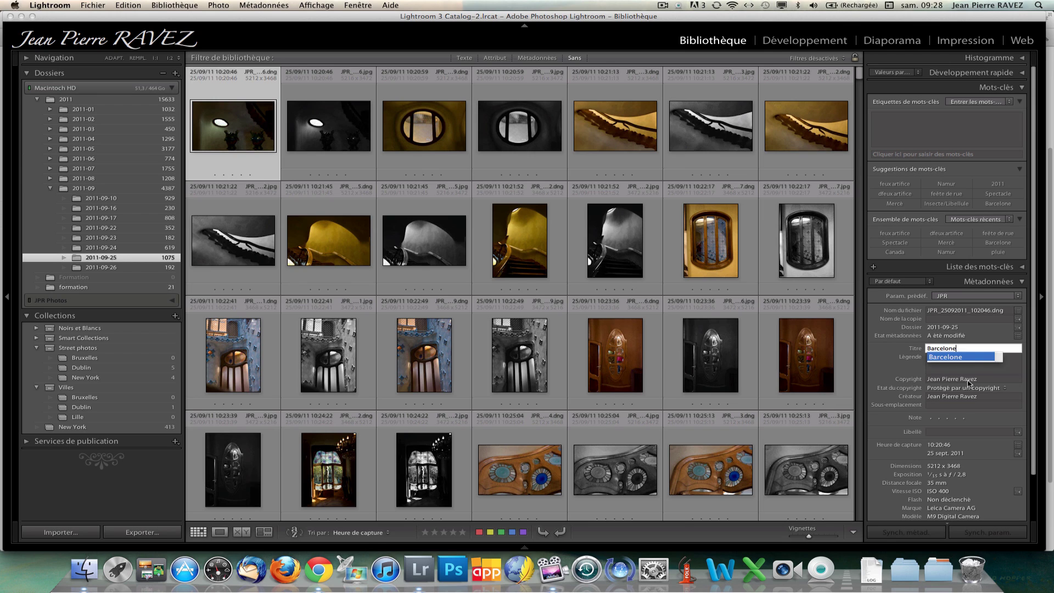
left_click(969, 369)
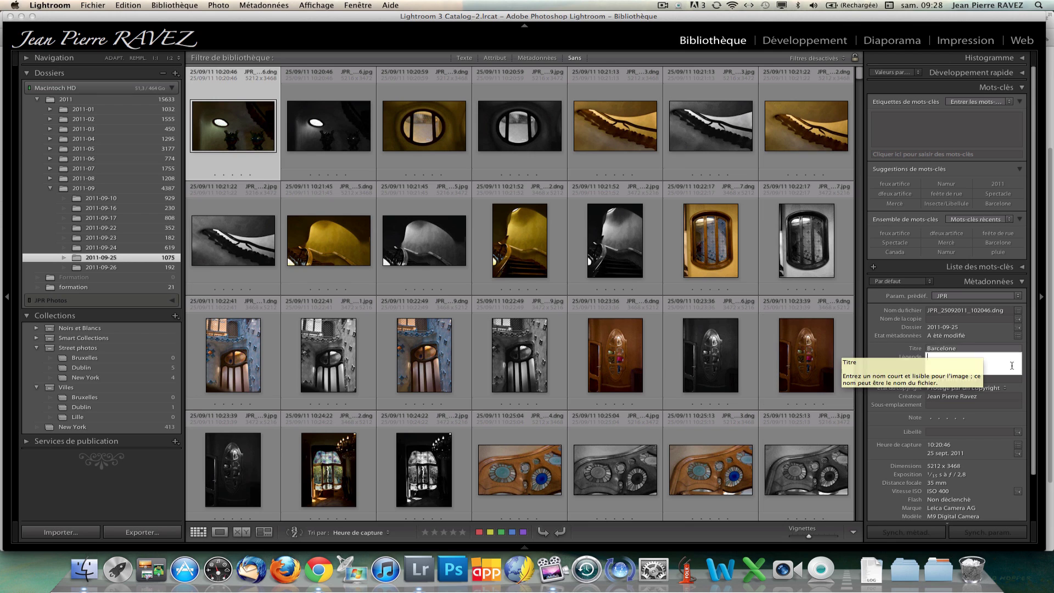
left_click(966, 350)
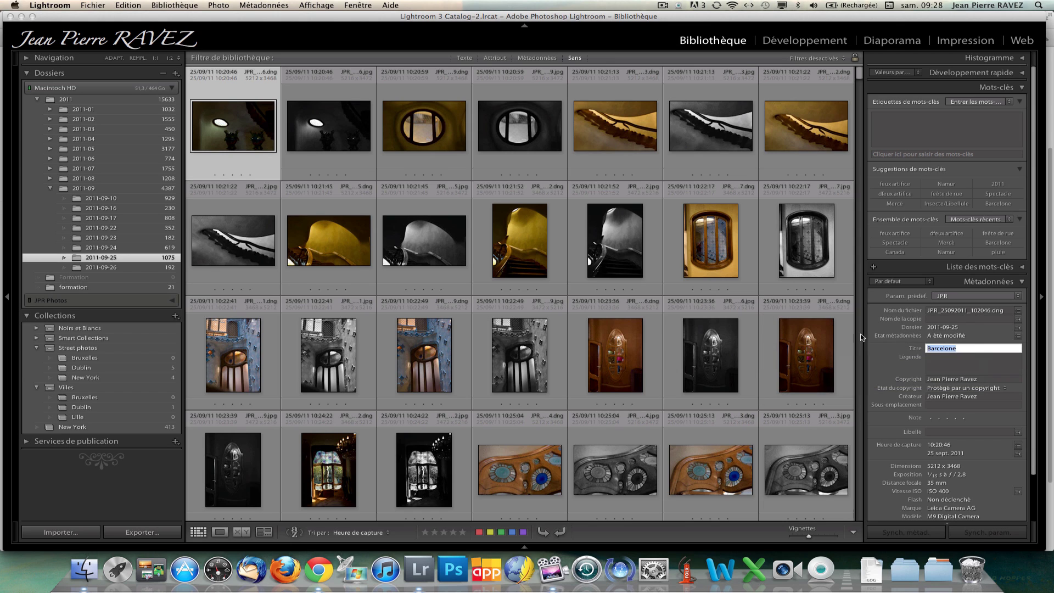
left_click(247, 88)
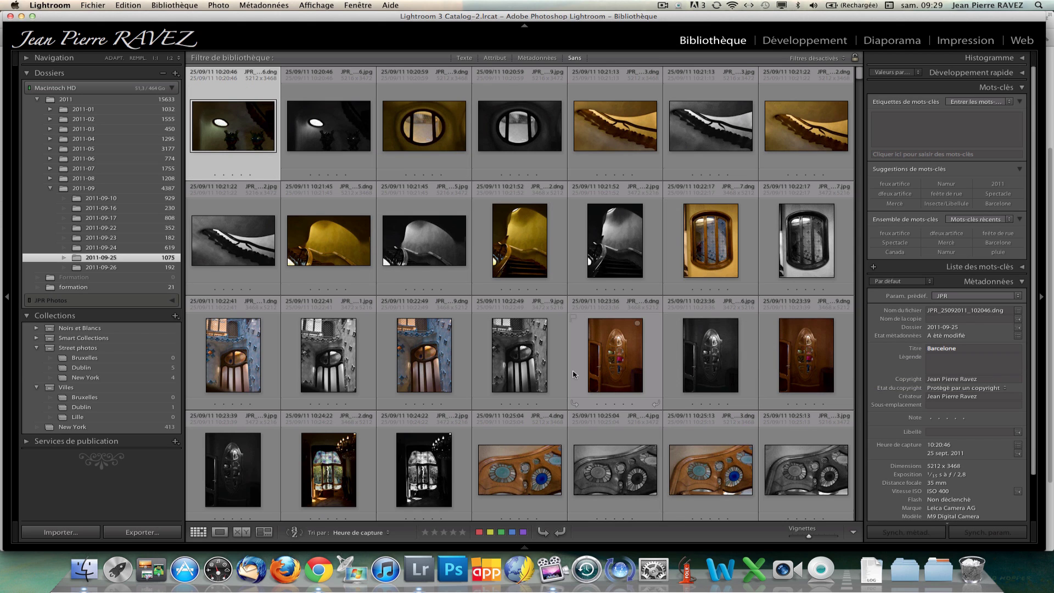
Step: Select all photos in the folder and apply the title "Barcelone" to every selected photo
key("super+a")
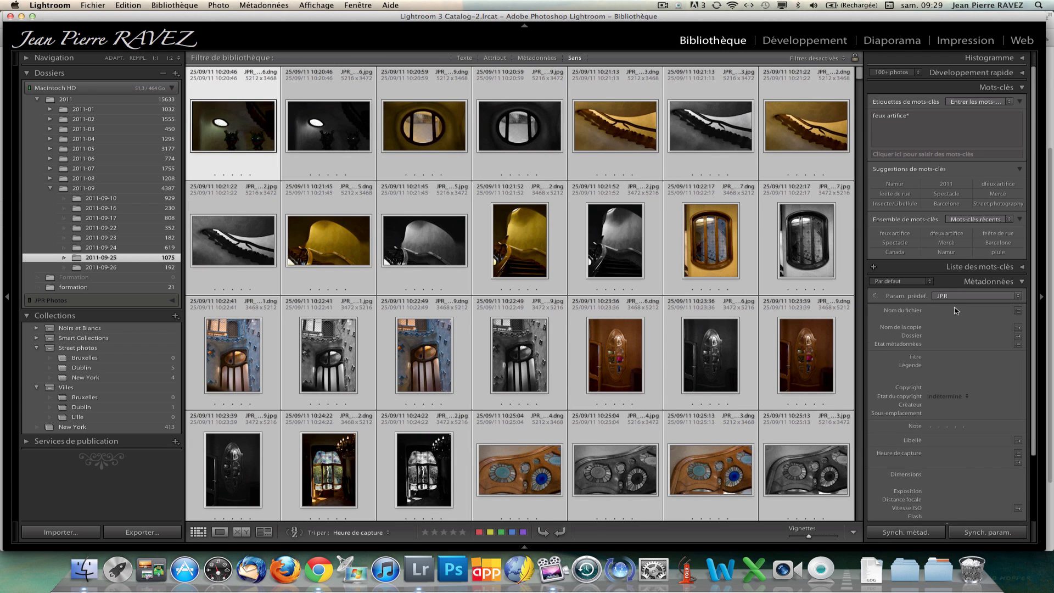
left_click(946, 357)
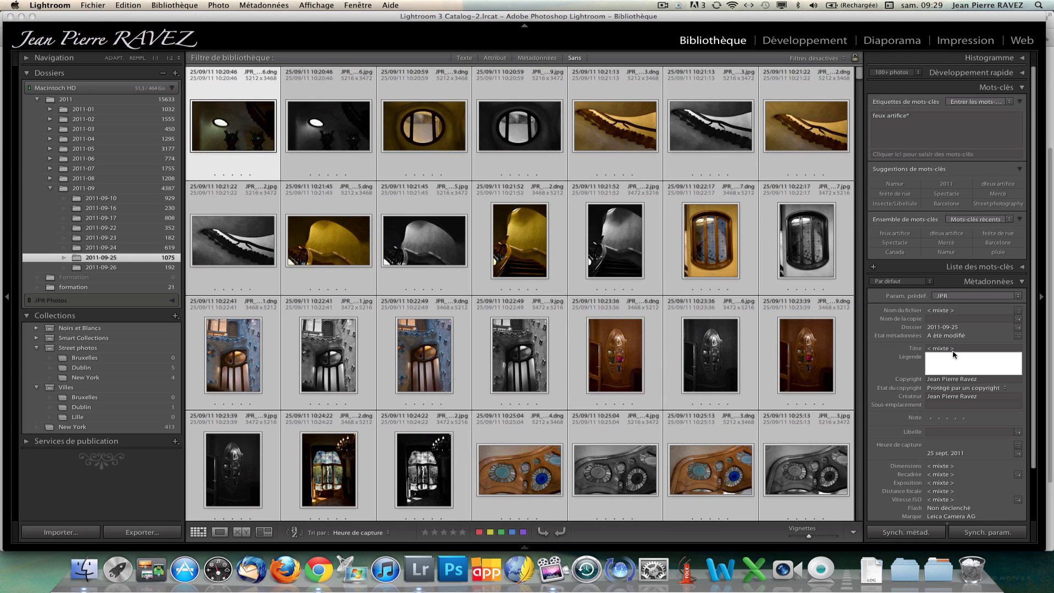
left_click(954, 350)
type("Barcel")
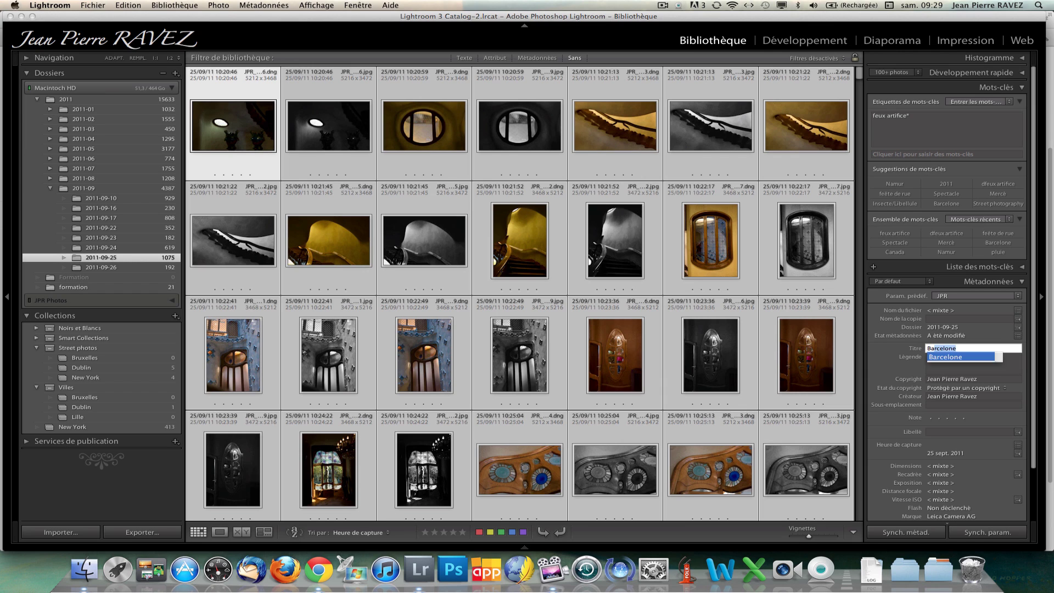
type("one")
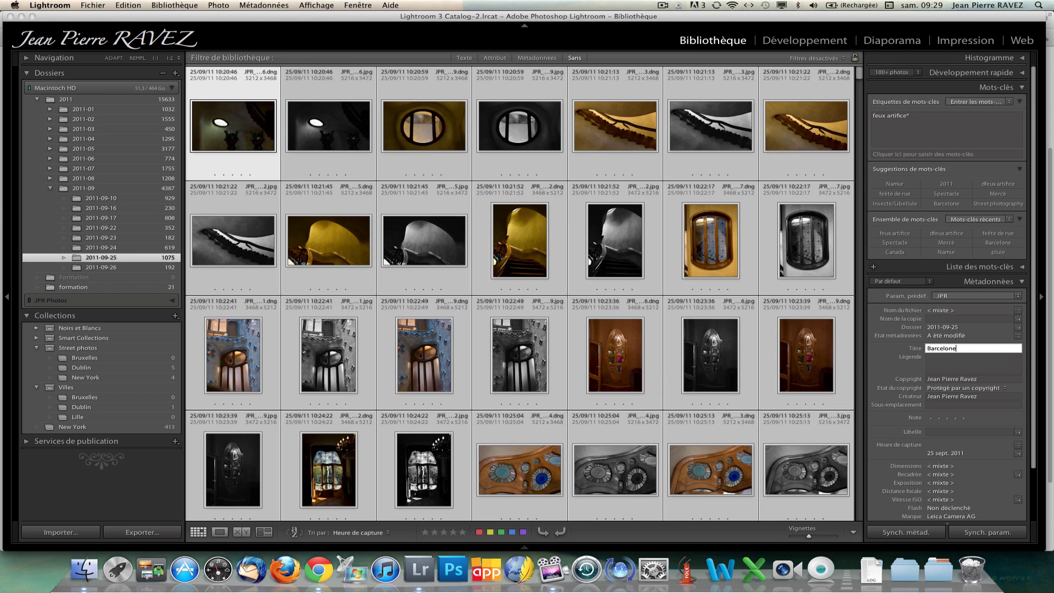
key("Return")
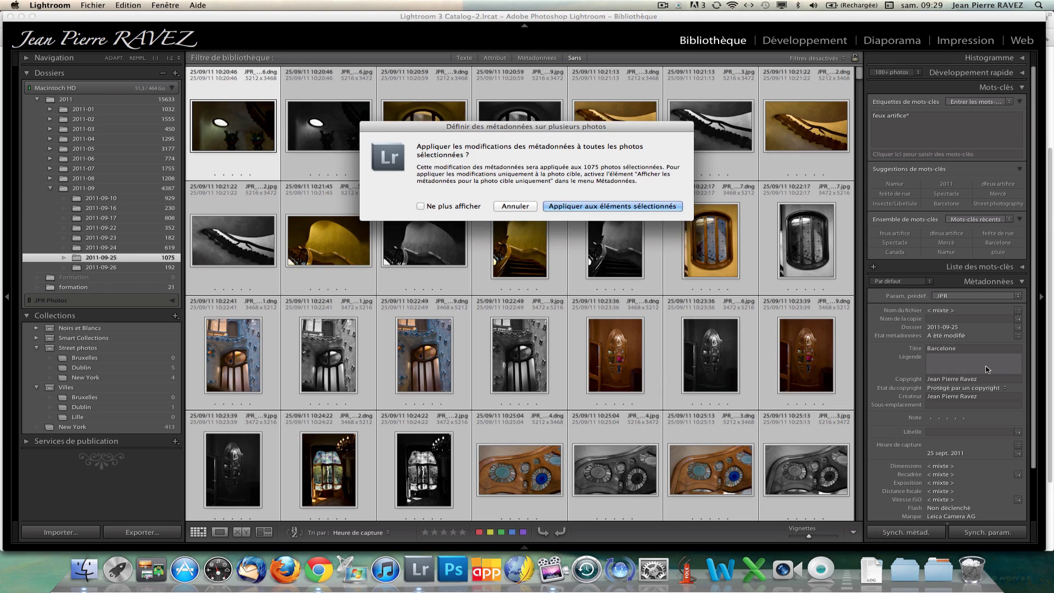
left_click(618, 207)
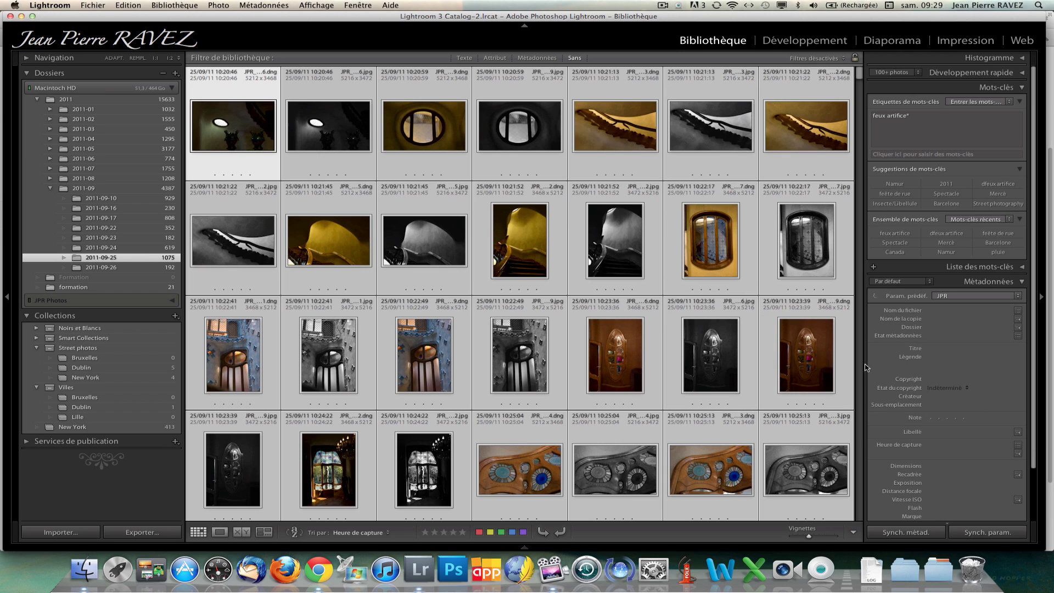
Step: Apply the caption (Légende) "Fête de la mercé" to all selected photos
left_click(944, 363)
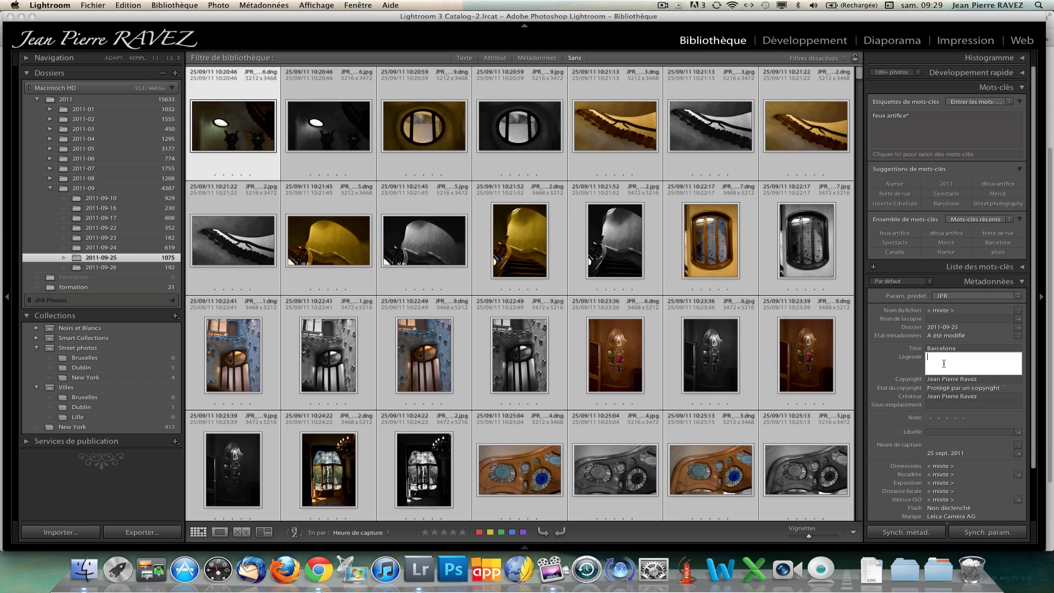
type("Fête de la mercé")
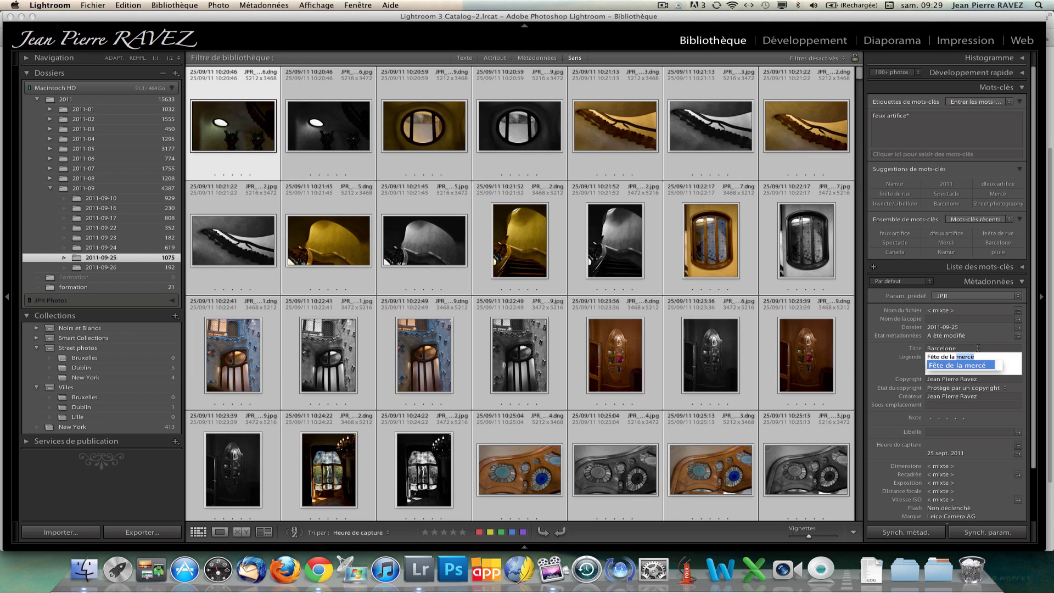
left_click(994, 363)
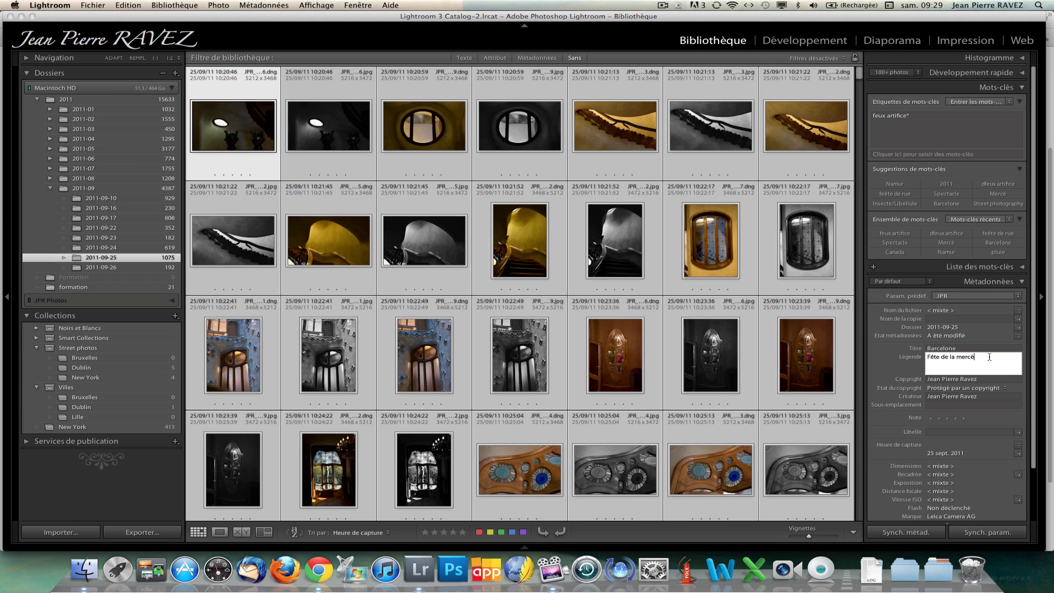
key("Return")
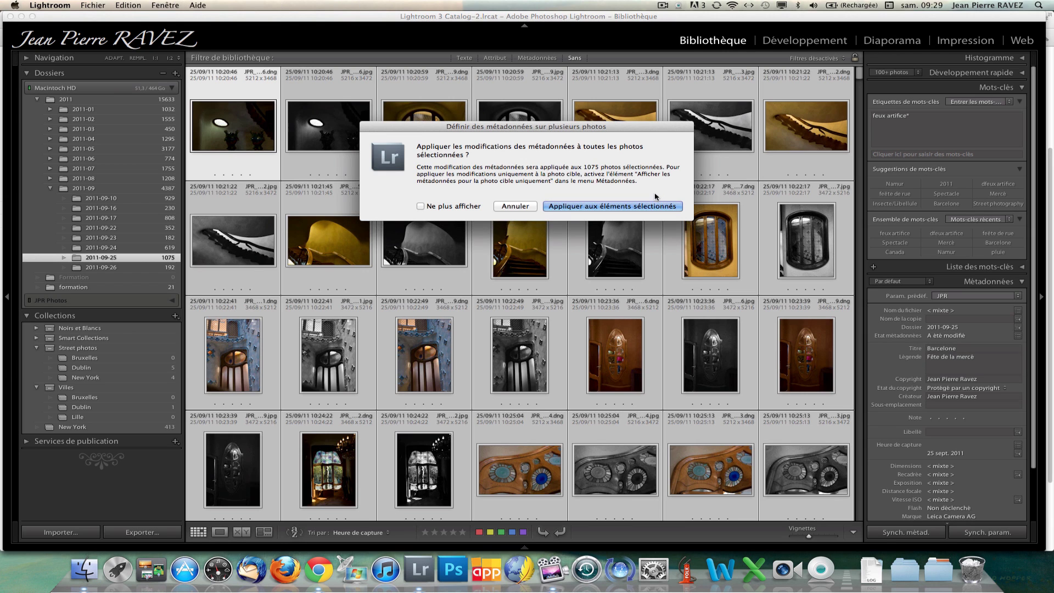
left_click(650, 206)
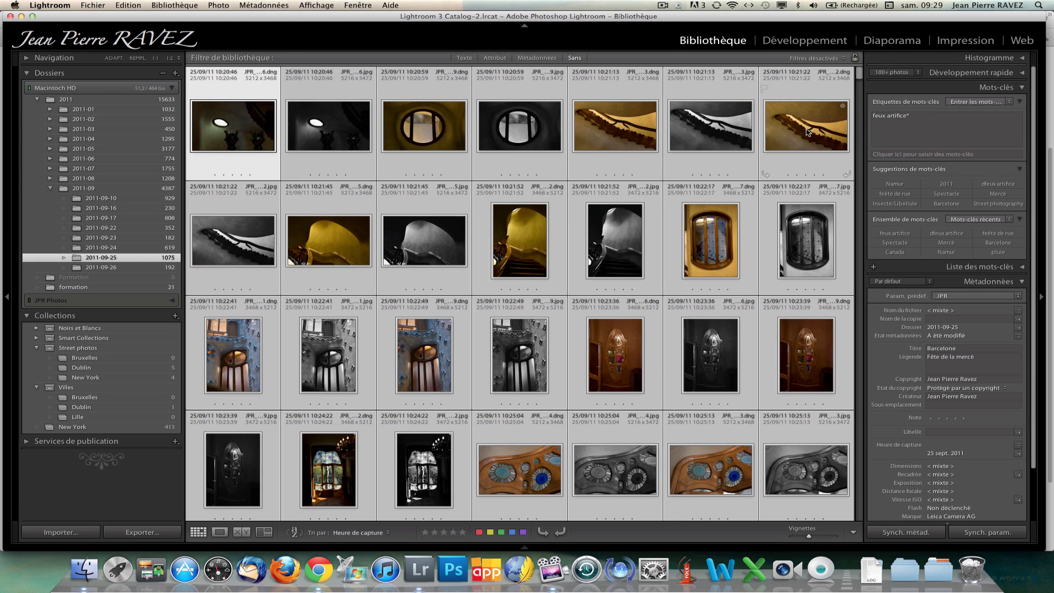
Step: Remove the keyword "feux artifice" from all the selected photos of the folder
left_click(914, 132)
left_click_drag(912, 116, 907, 114)
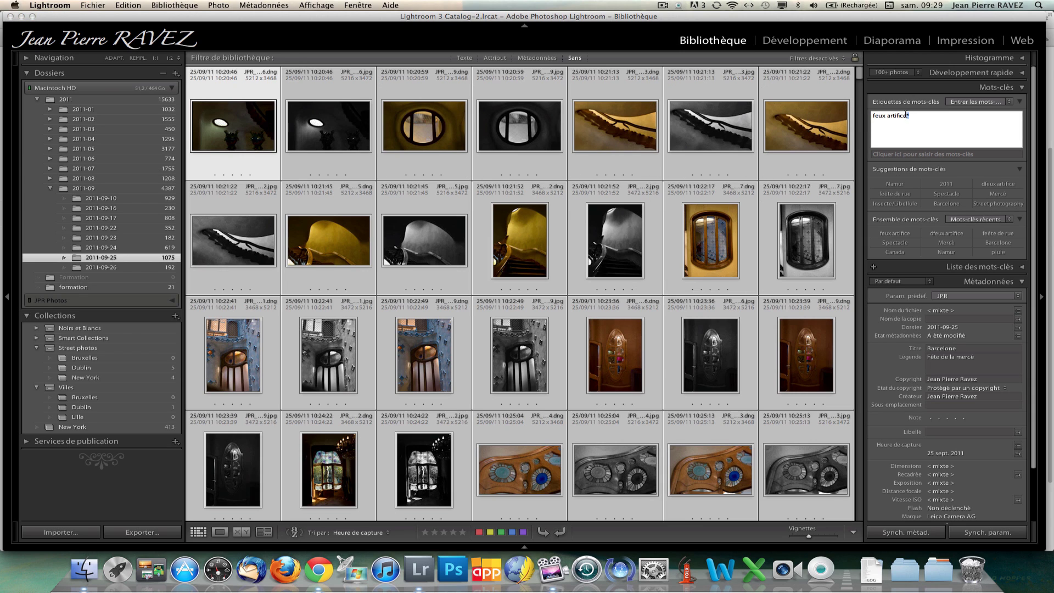
key("Return")
Step: Add the keyword "Barcelone" to all the selected photos
left_click(882, 154)
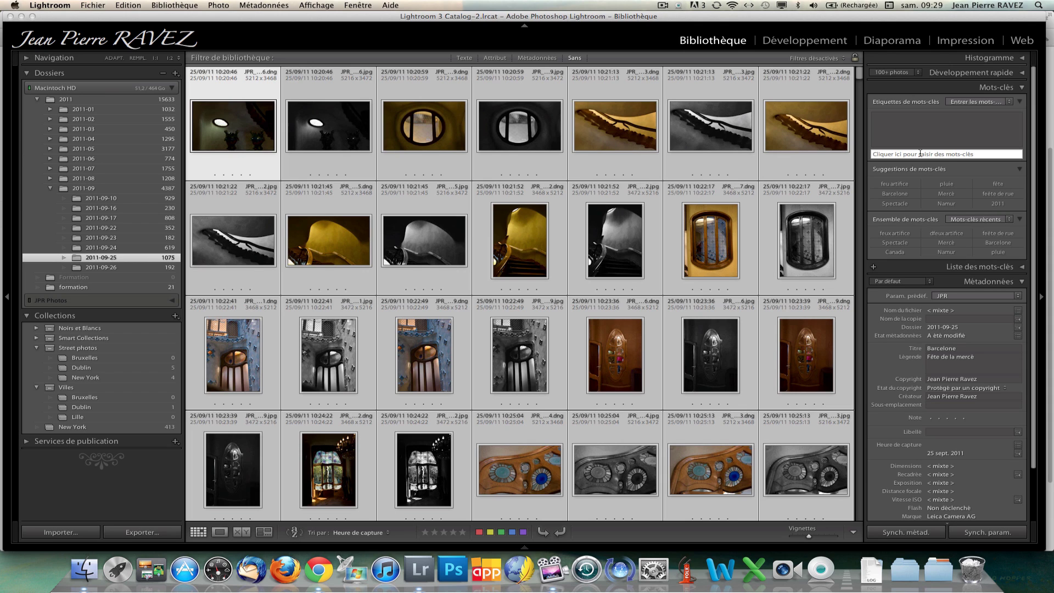
type("barcelone")
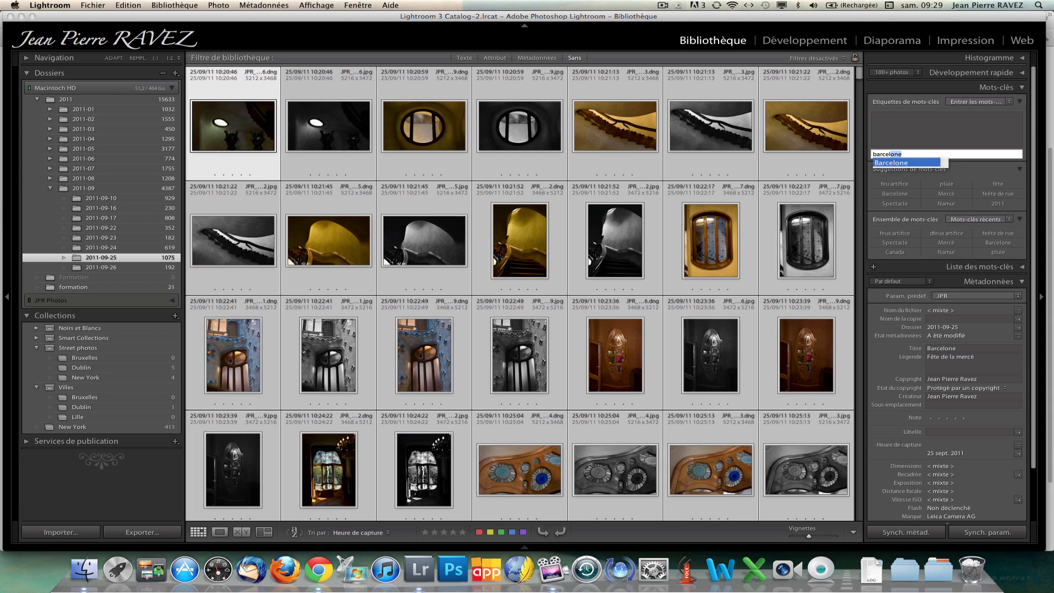
key("Return")
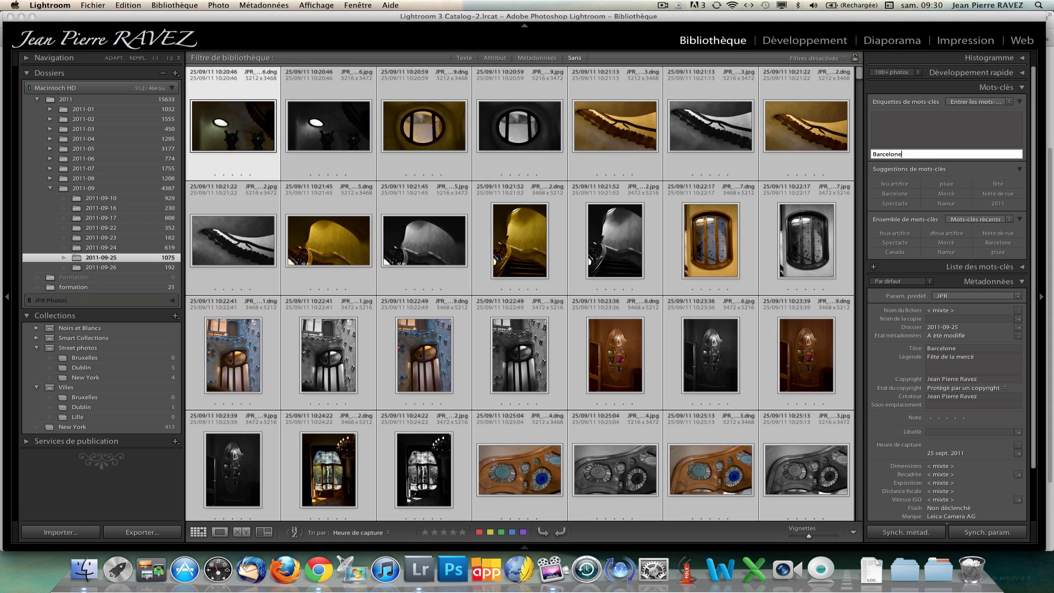
key("Return")
Step: Add the keywords "Mercé" and "Espagne" to all the selected photos
left_click(905, 153)
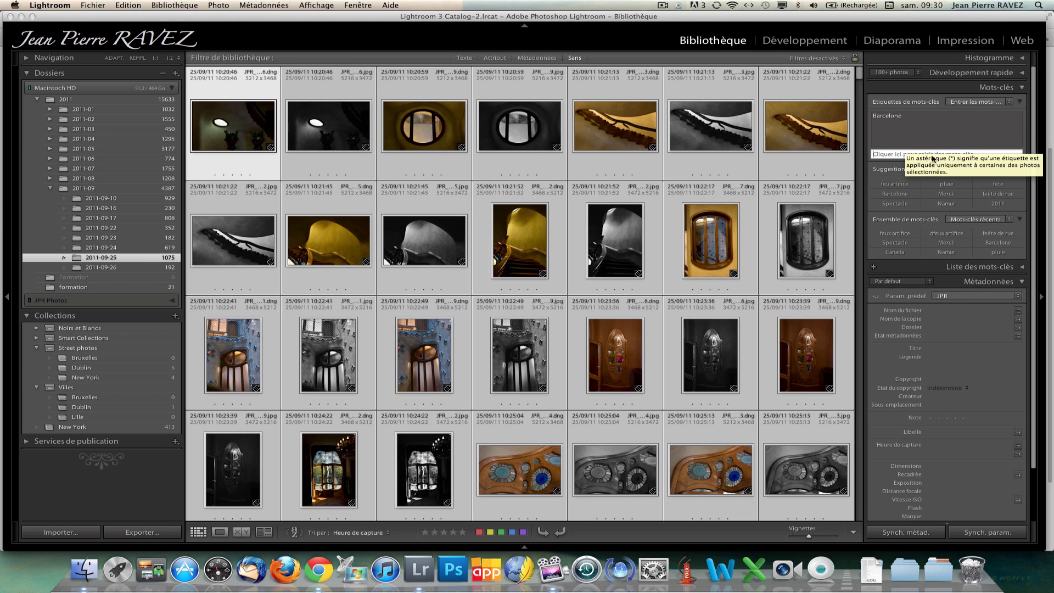
type("me")
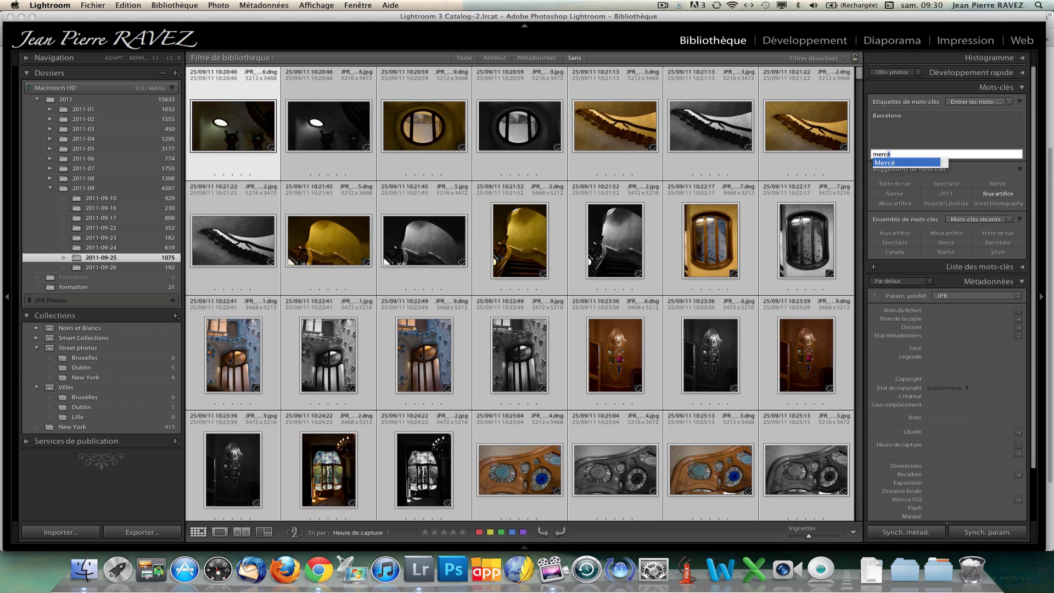
type("rcé")
key("Return")
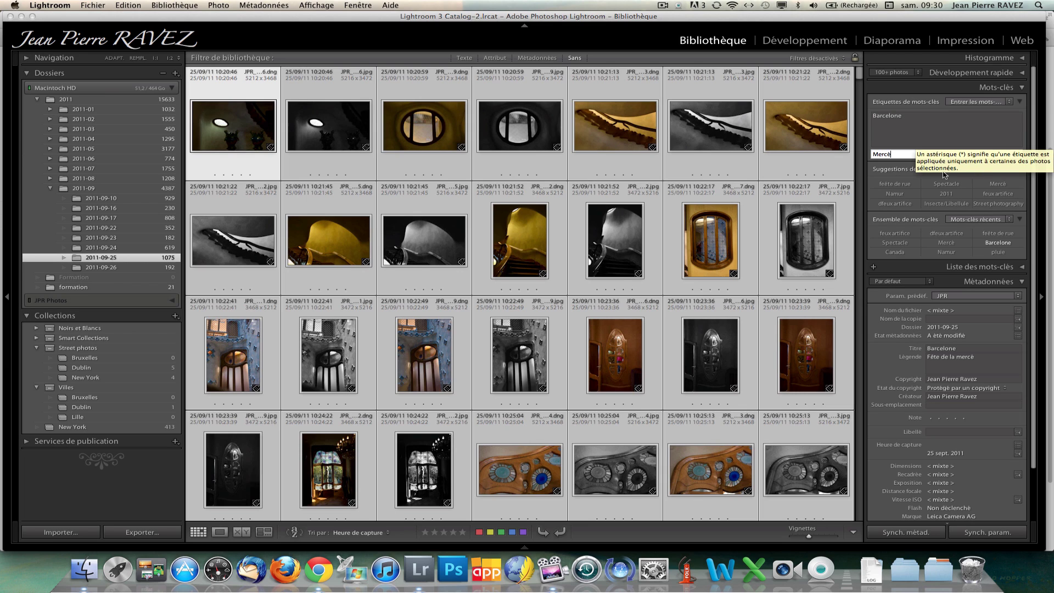
key("Return")
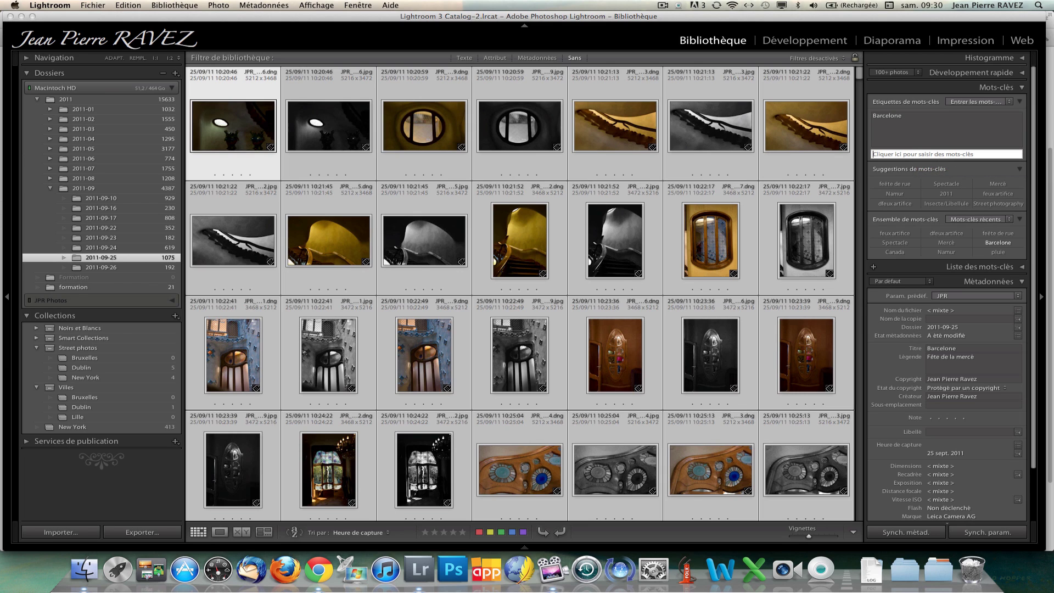
type("Espa")
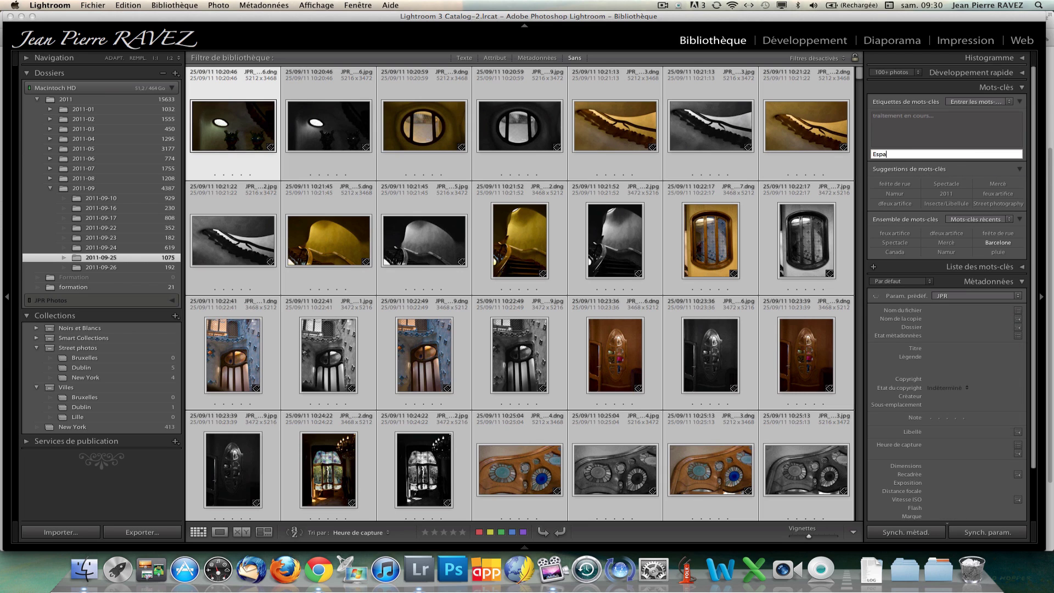
type("gne")
key("Return")
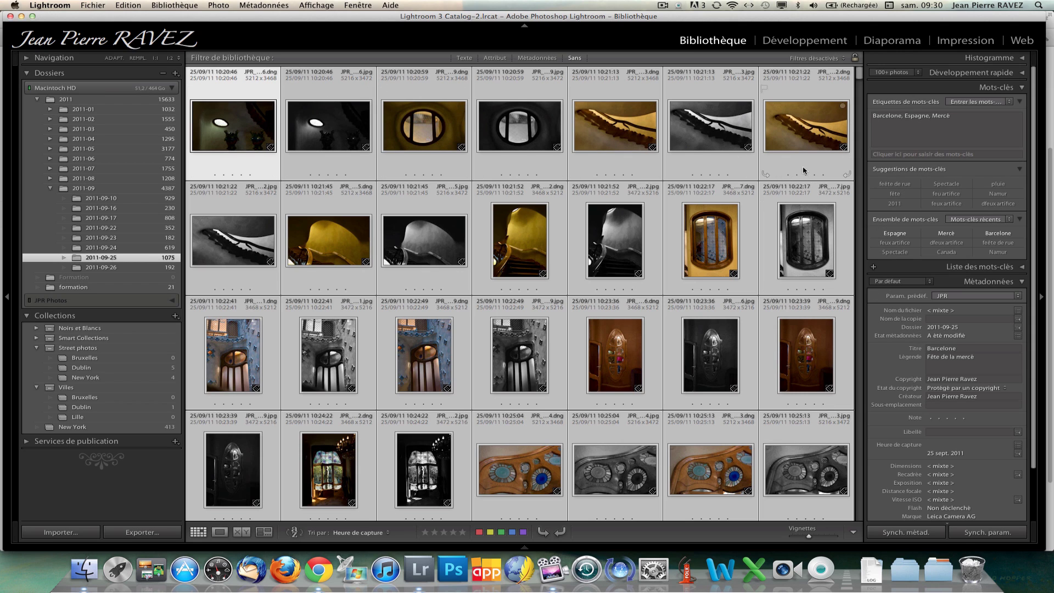
Step: Check the keywords assigned to a single photo in the first row of the grid
left_click(682, 171)
scroll(823, 137, "down", 2)
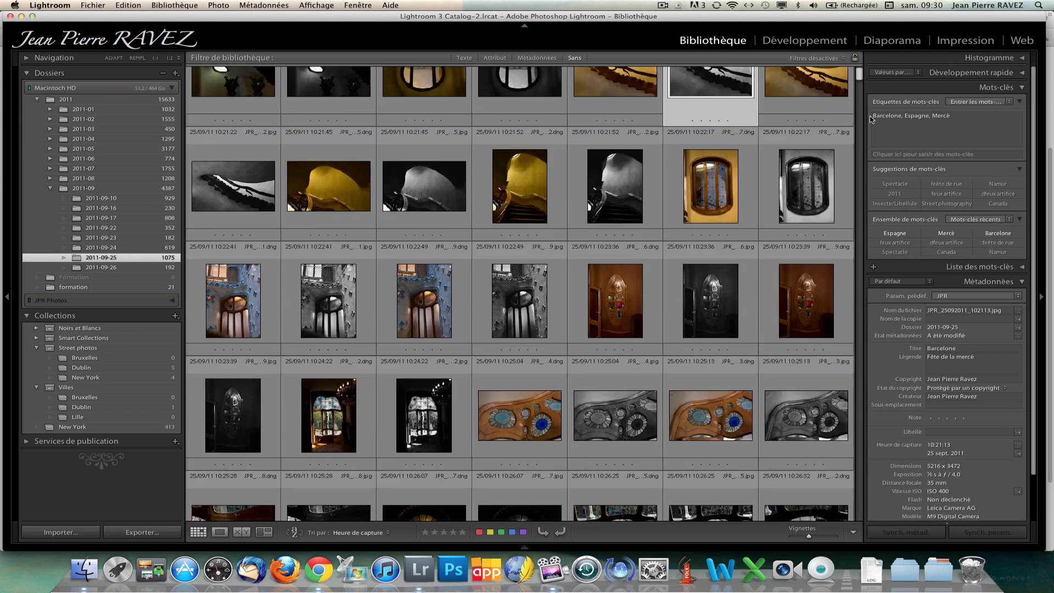
scroll(847, 77, "down", 5)
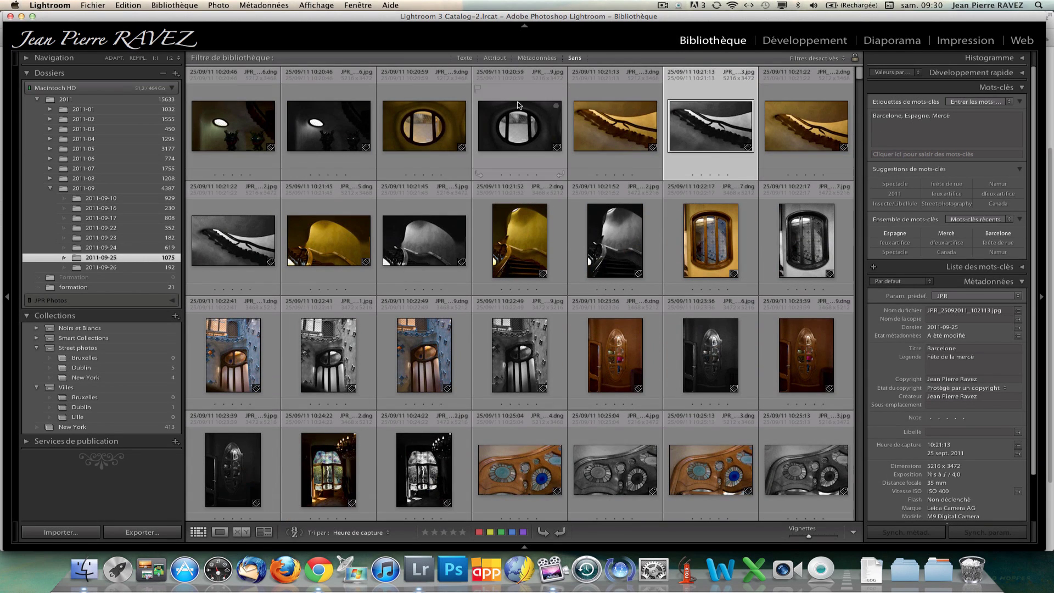
Step: Select all photos in the first four rows of the grid and add the keywords "Gauf" and "gaudy" to them
key("Home")
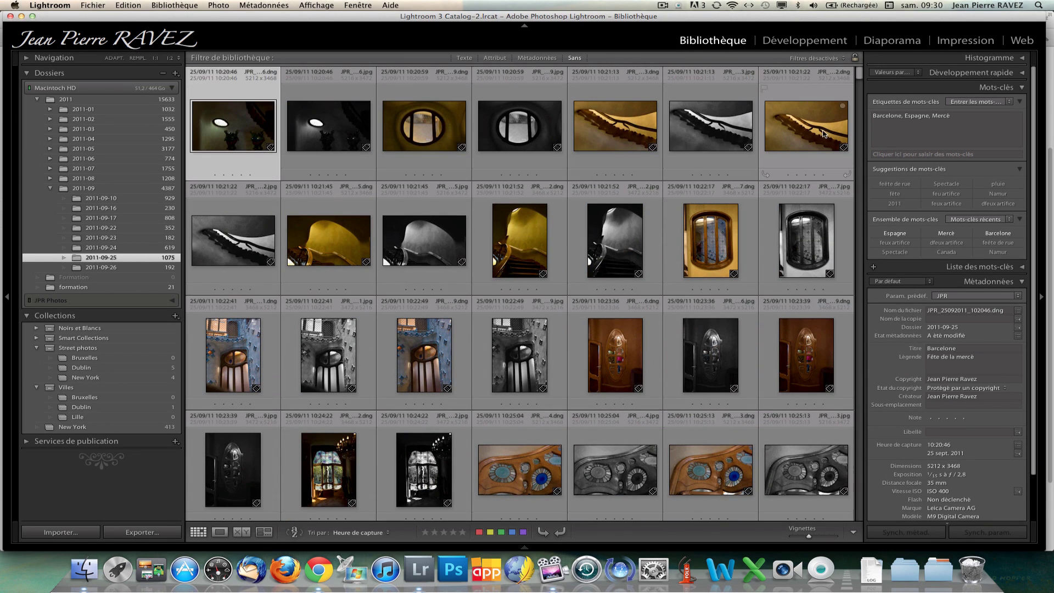
left_click(812, 485, "shift")
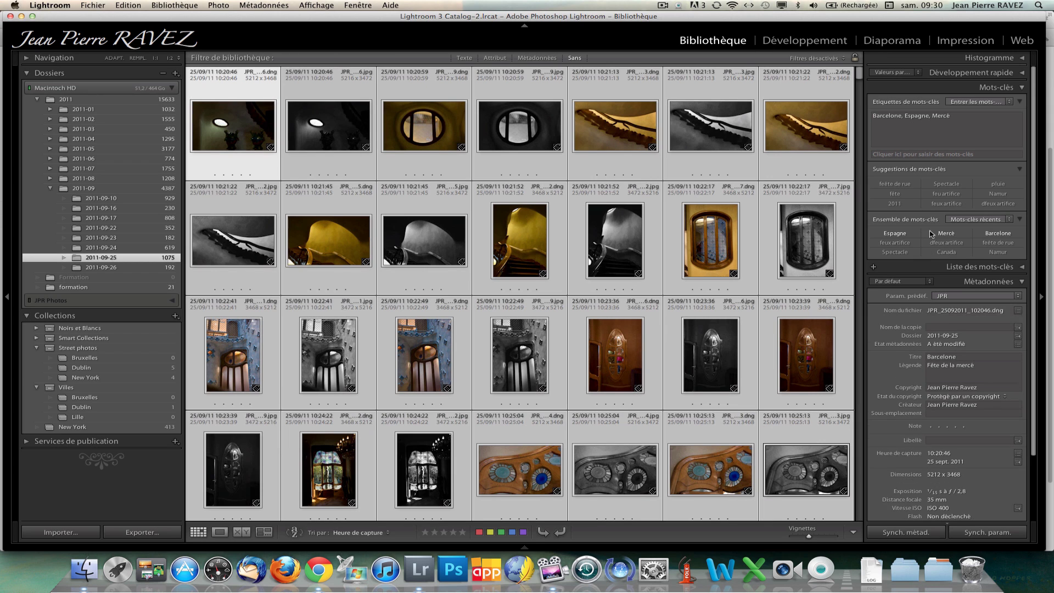
left_click(889, 154)
type("Gau")
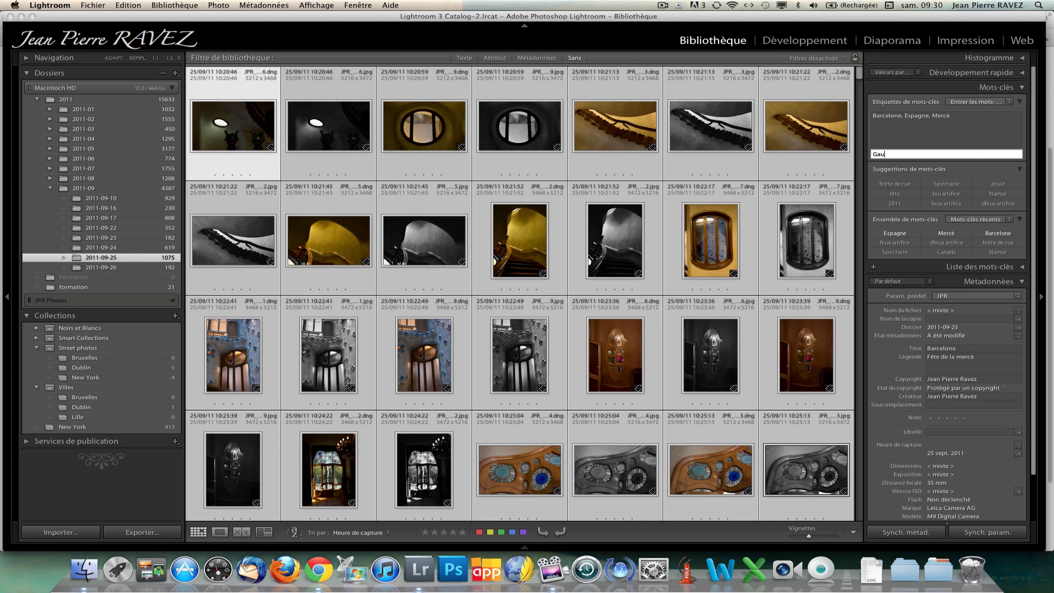
type("f")
key("Return")
type("d")
key("BackSpace")
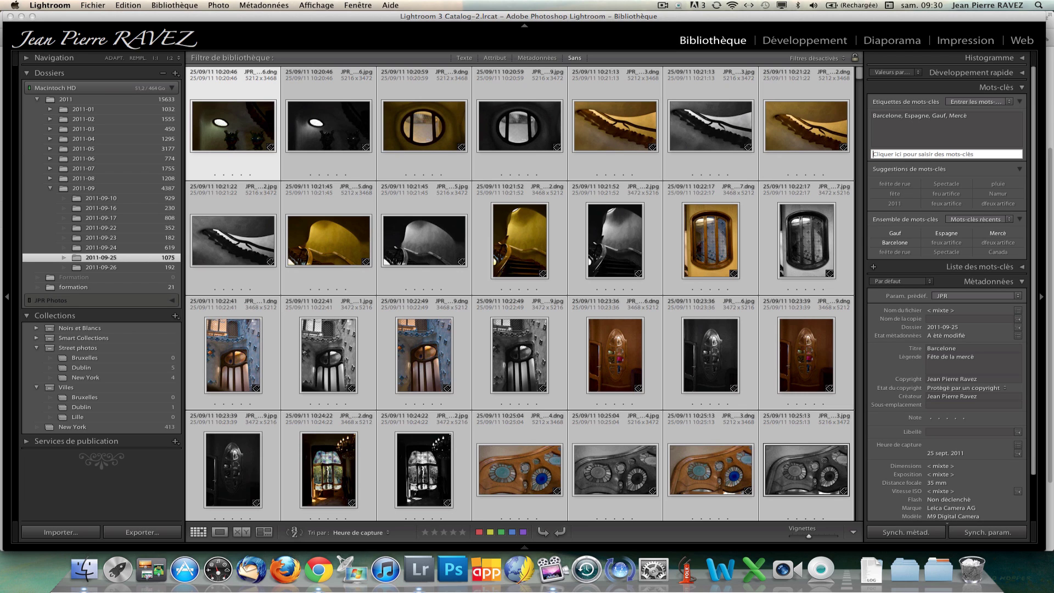
type("gaudy")
key("Return")
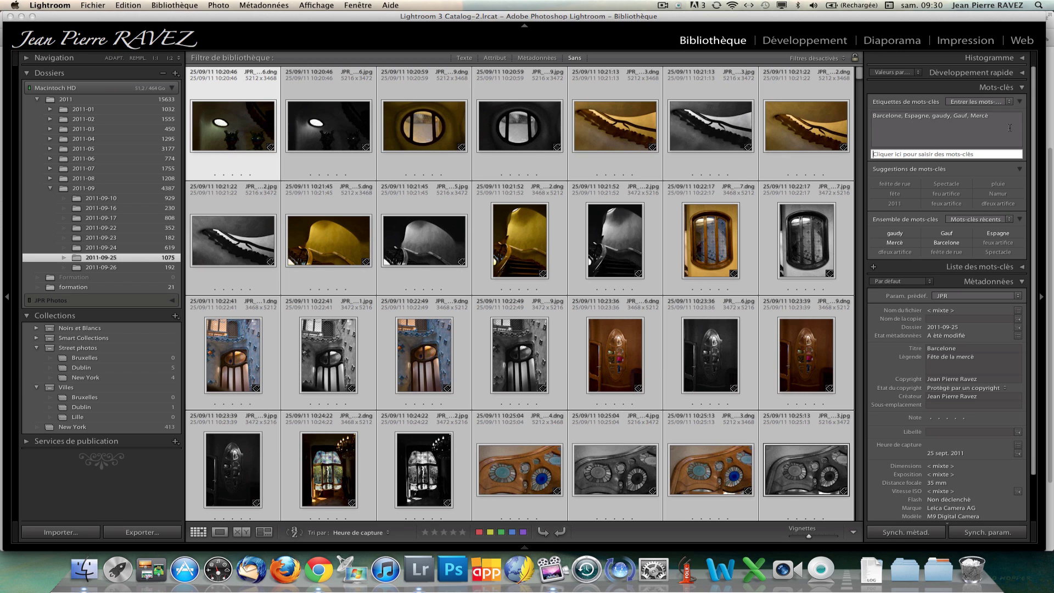
Step: Remove the keyword "Gauf" from the selected photos and reduce the selection to one photo in the third row
left_click(966, 116)
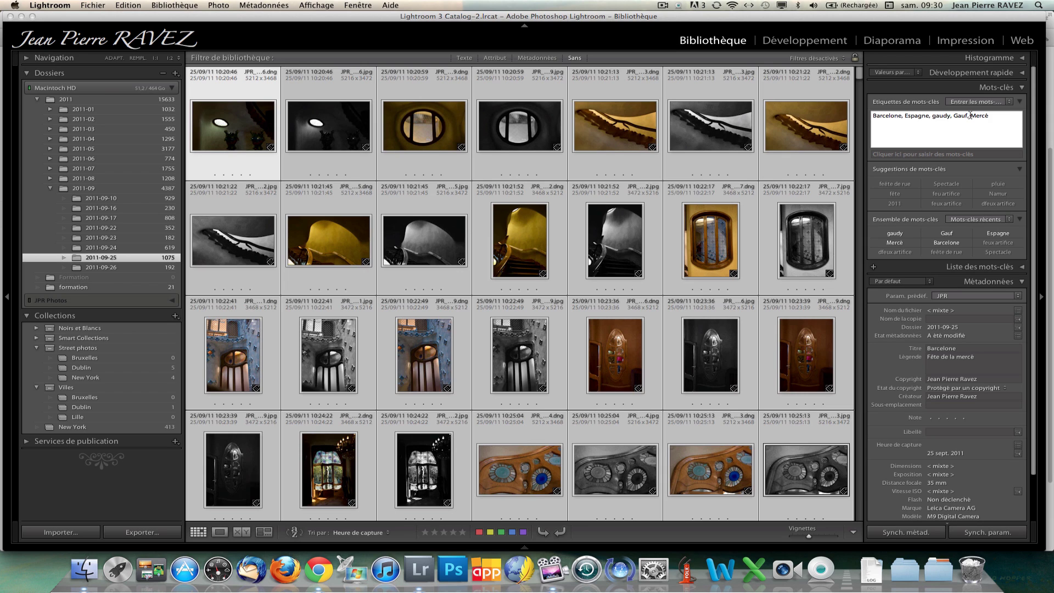
key("BackSpace")
key("BackSpace")
key("BackSpace")
key("BackSpace")
key("BackSpace")
key("BackSpace")
key("Return")
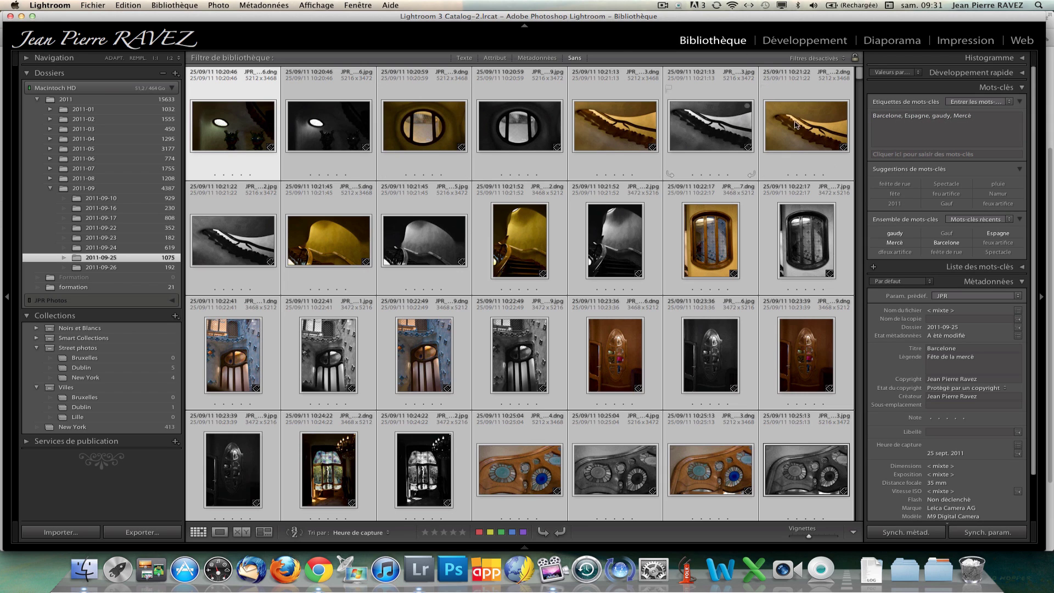
left_click(570, 346)
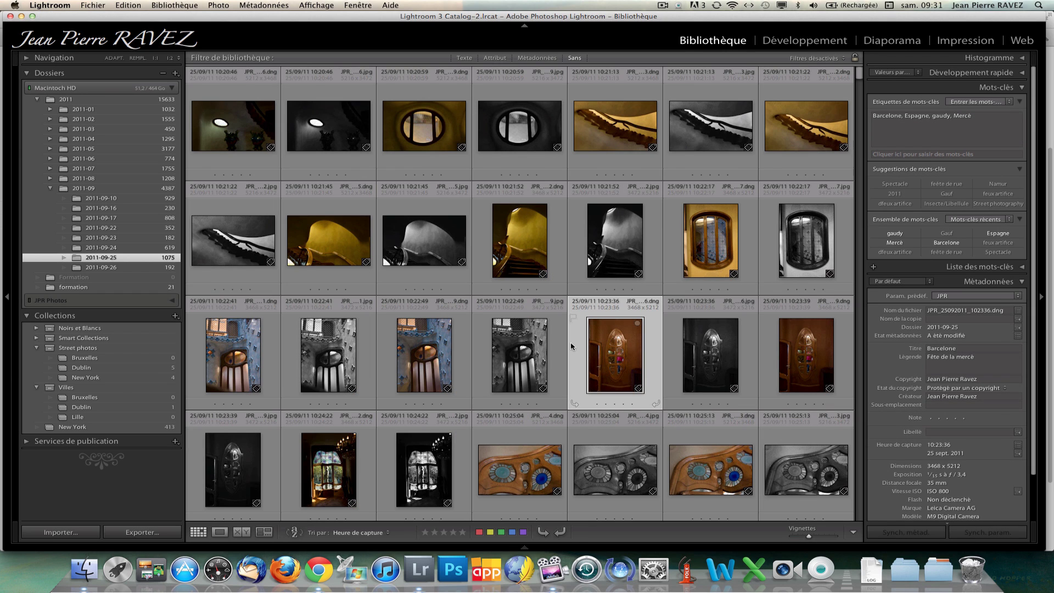
Step: Filter the 2011-09-25 folder by text for photos whose keywords contain "gau"
left_click(464, 57)
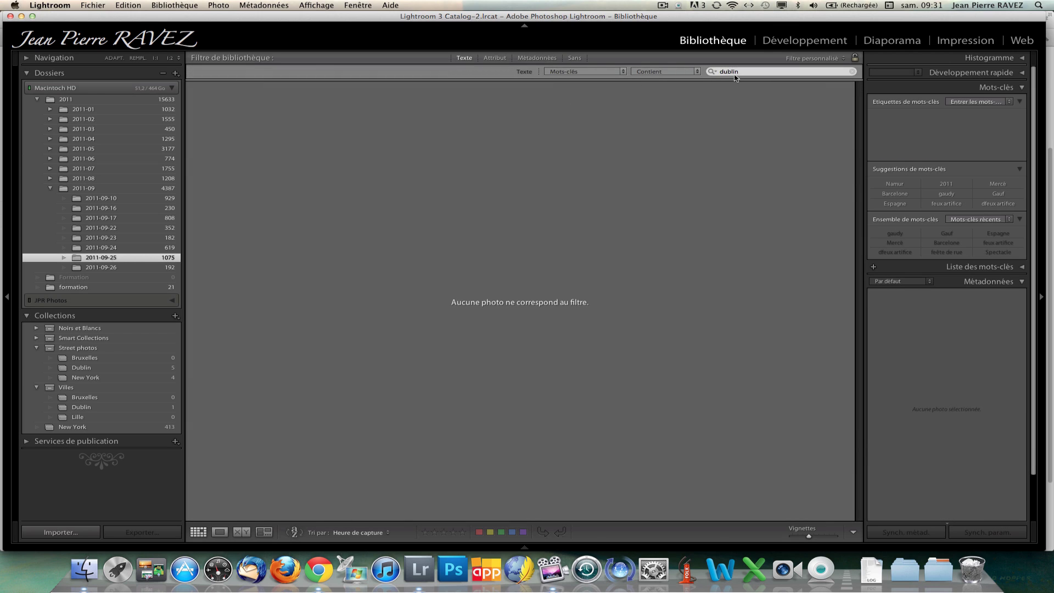
left_click(736, 73)
key("super+a")
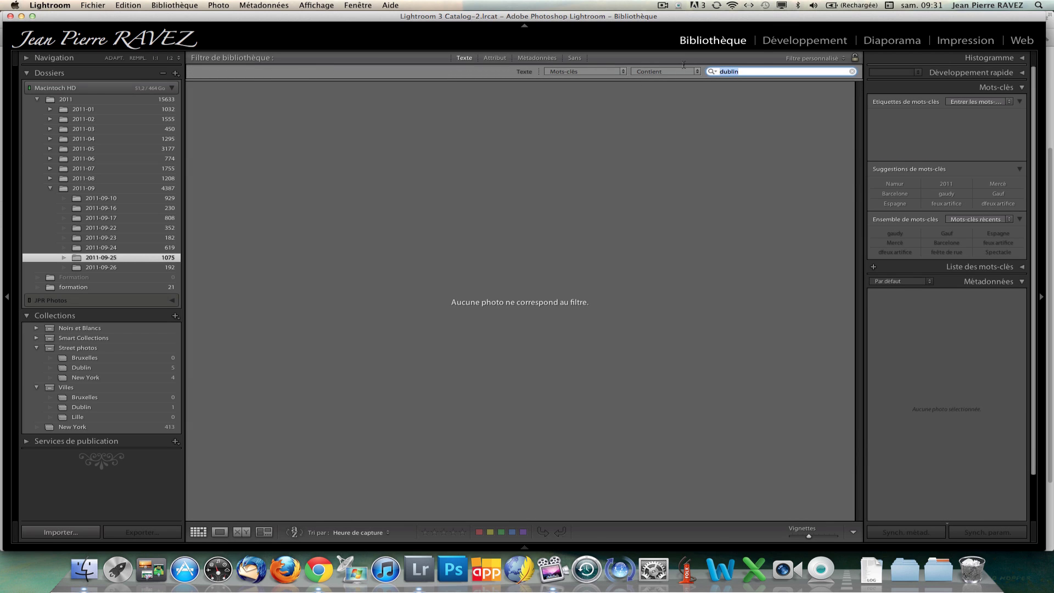
type("gau")
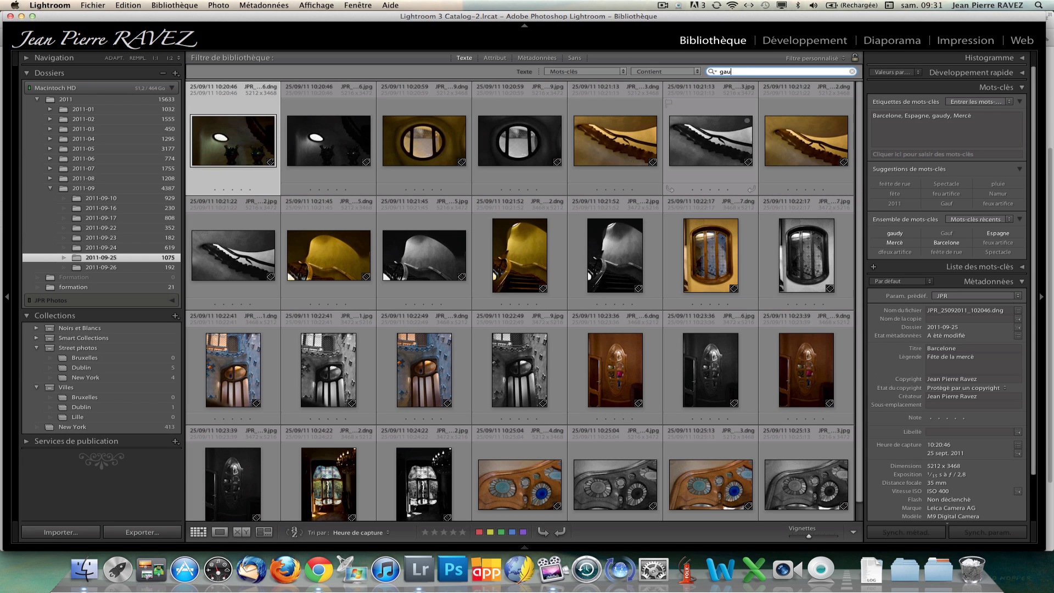
Step: Change the keyword search to "barcelone" and look through the matching photos in the folder
key("BackSpace")
key("BackSpace")
key("BackSpace")
type("barcelone")
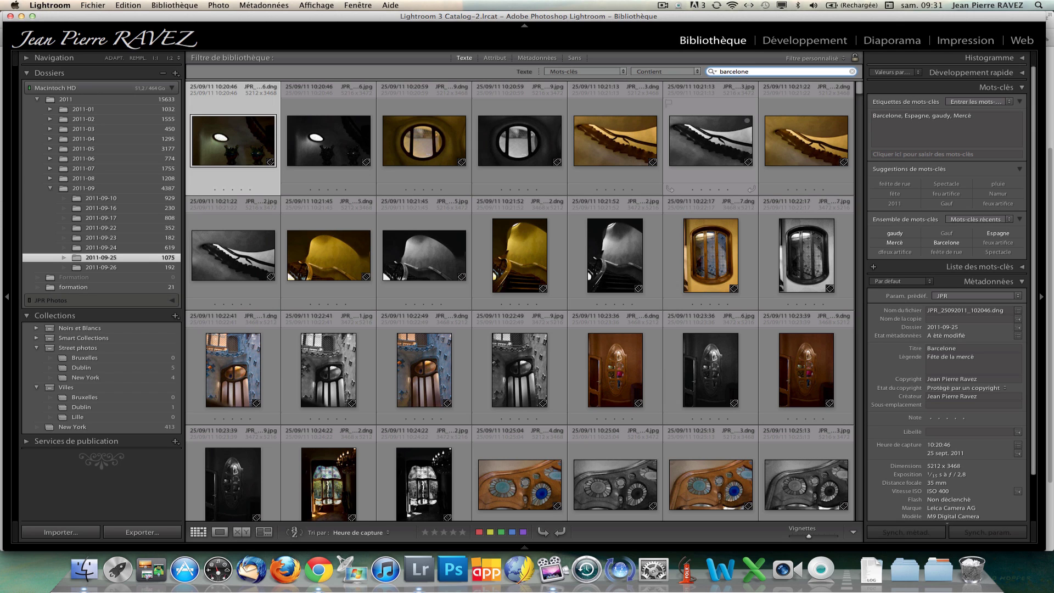
key("Return")
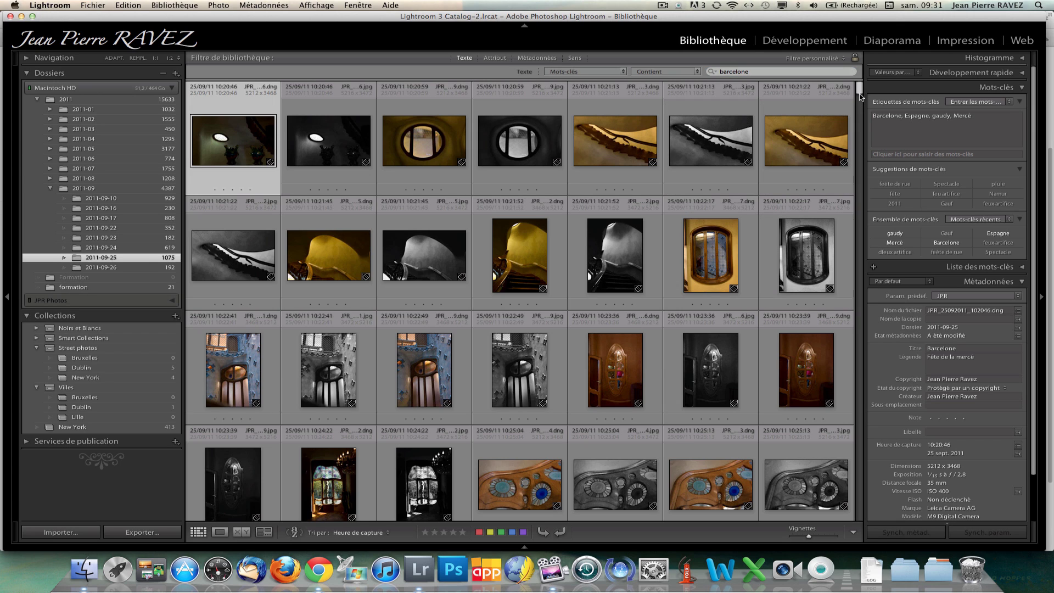
scroll(860, 97, "down", 15)
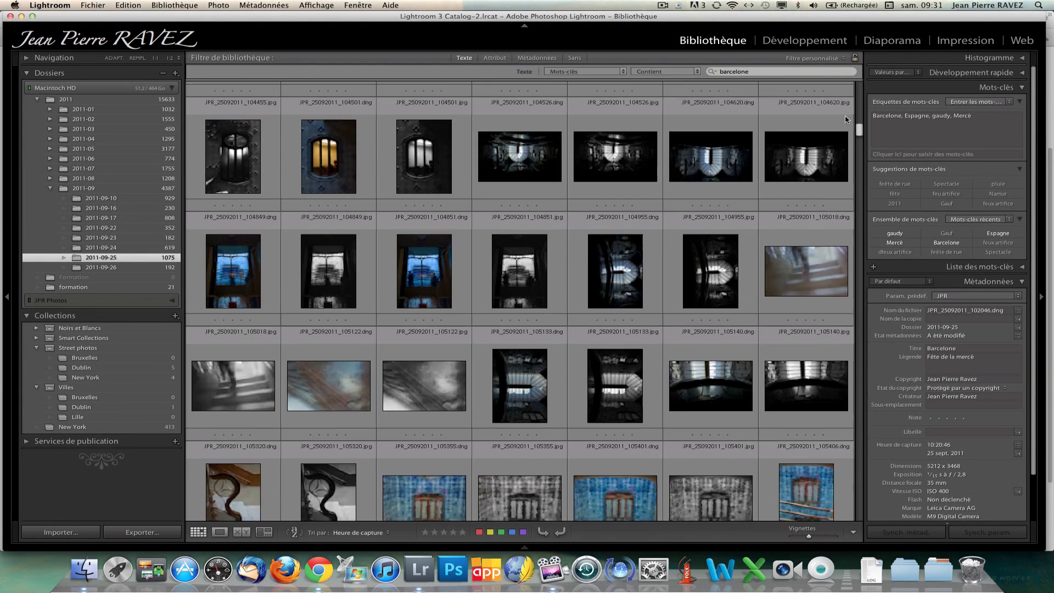
scroll(847, 120, "up", 5)
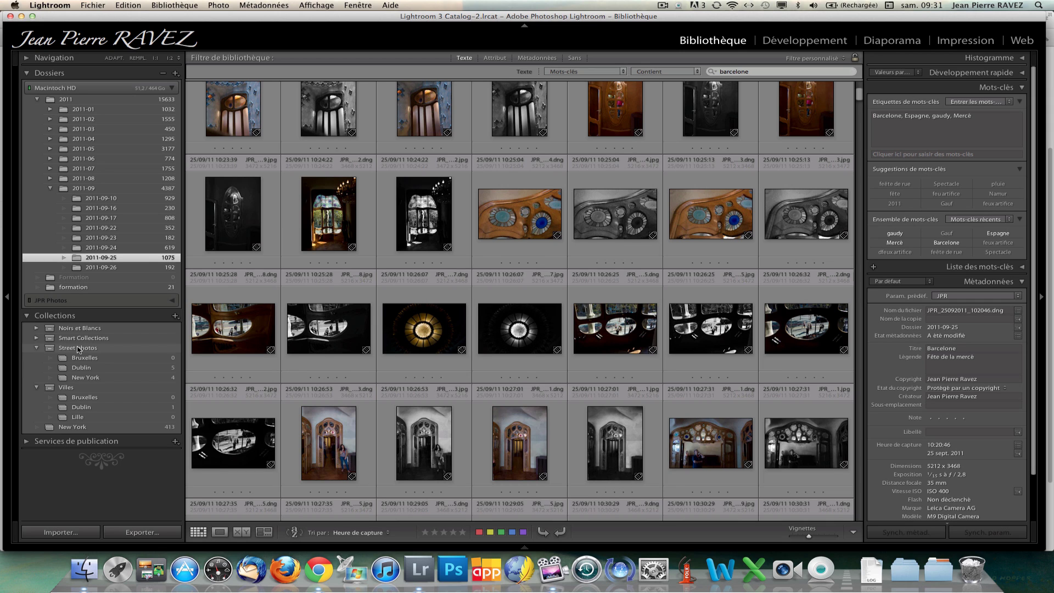
Step: Apply the "barcelone" keyword filter to the Dublin collection under Street photos and to the whole 2011 folder
left_click(125, 368)
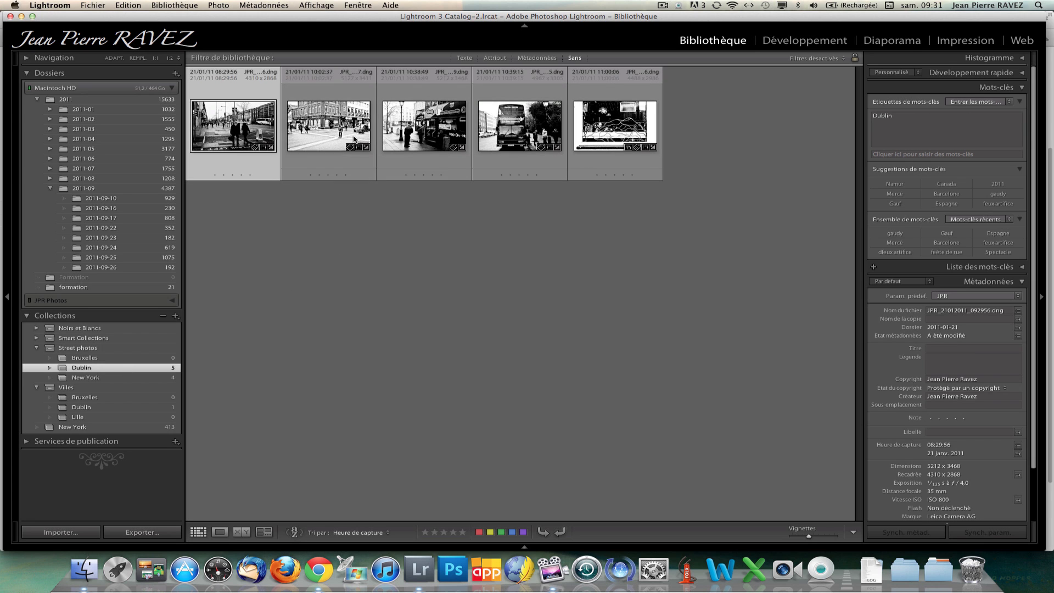
left_click(455, 59)
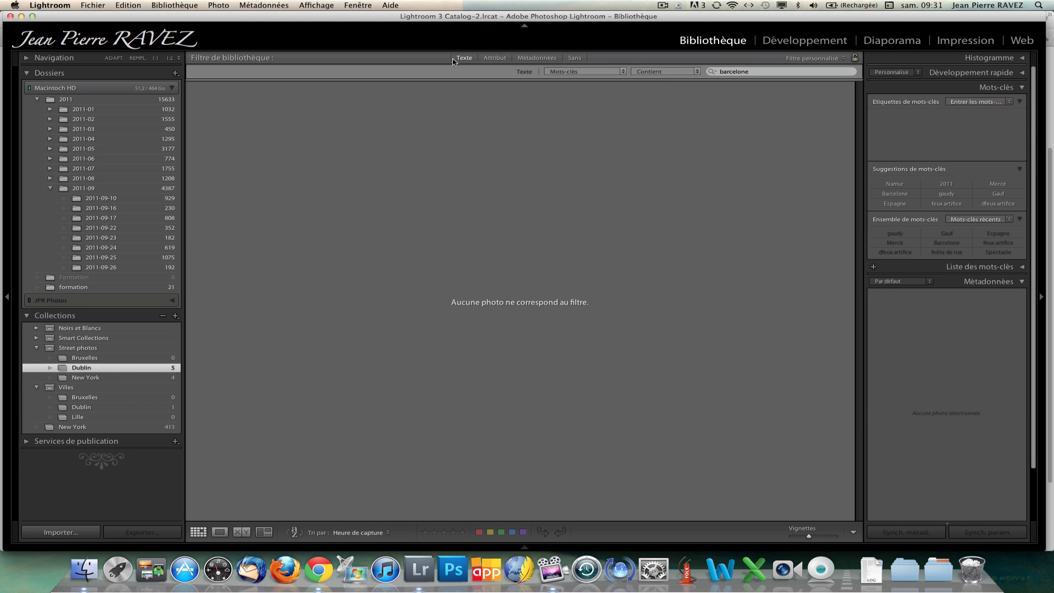
left_click(110, 99)
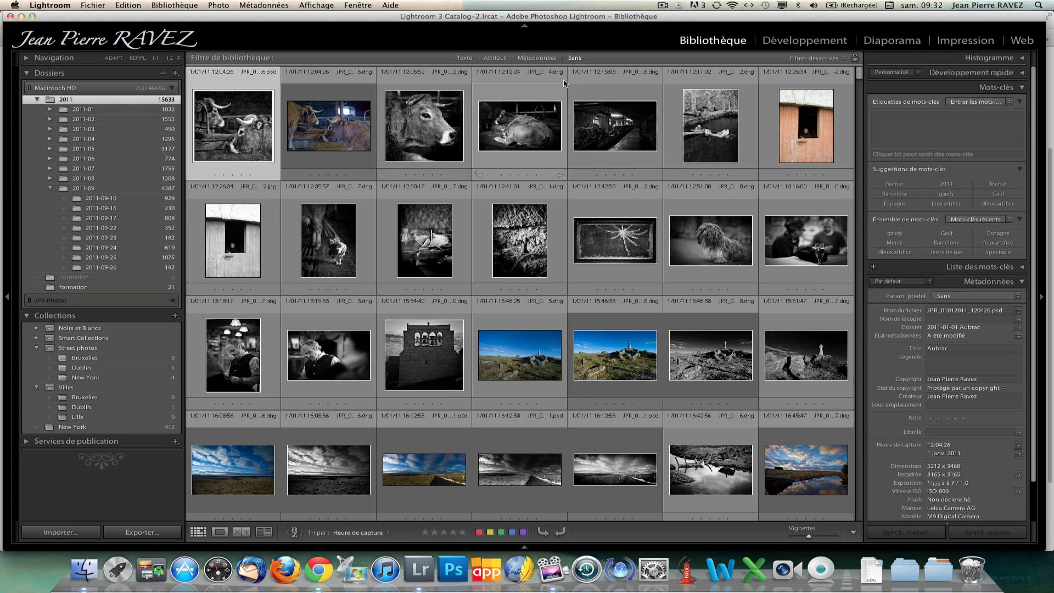
left_click(464, 58)
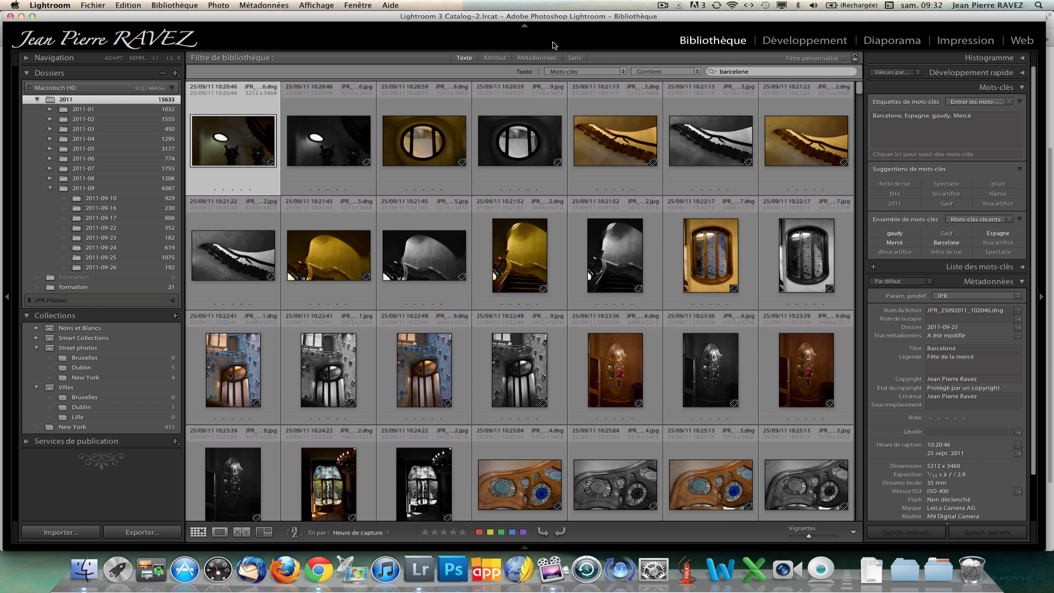
Step: Keep the text filter on keywords (Mots-clés) and search the 2011 folder for "dublin"
left_click(621, 72)
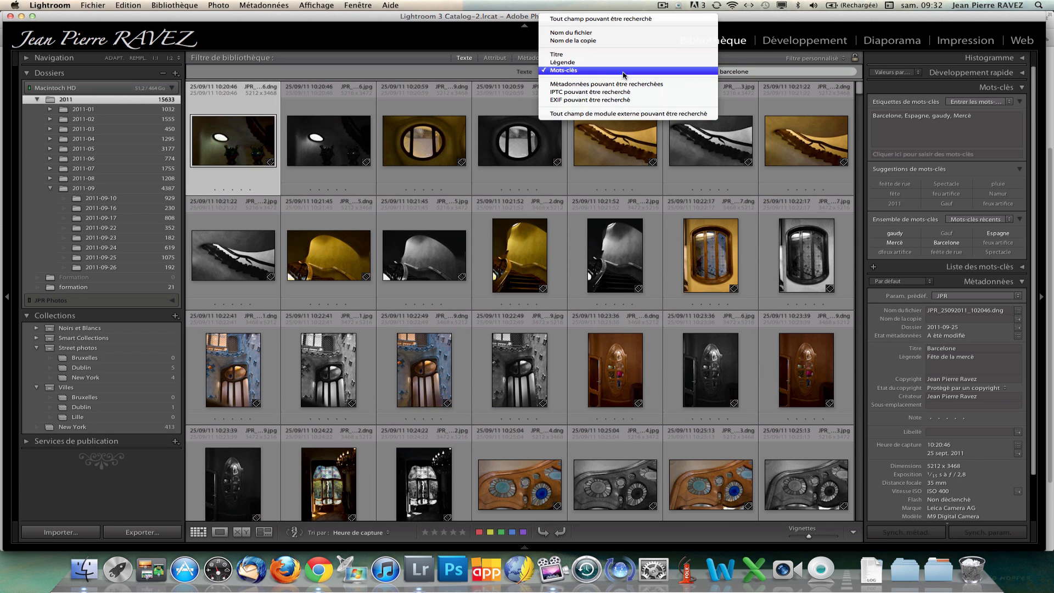
left_click(586, 70)
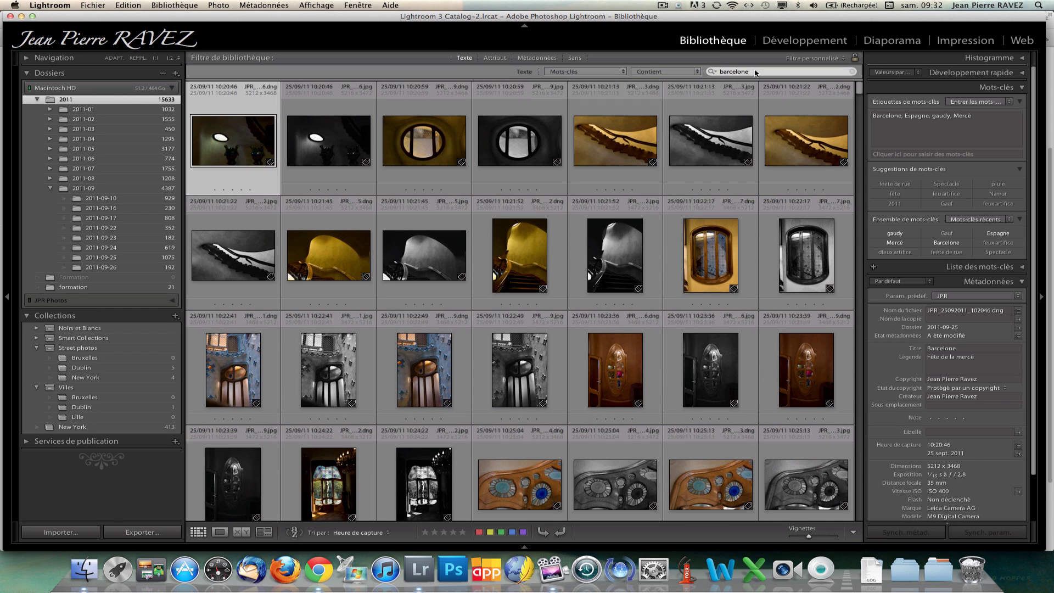
left_click(756, 73)
left_click_drag(756, 73, 721, 71)
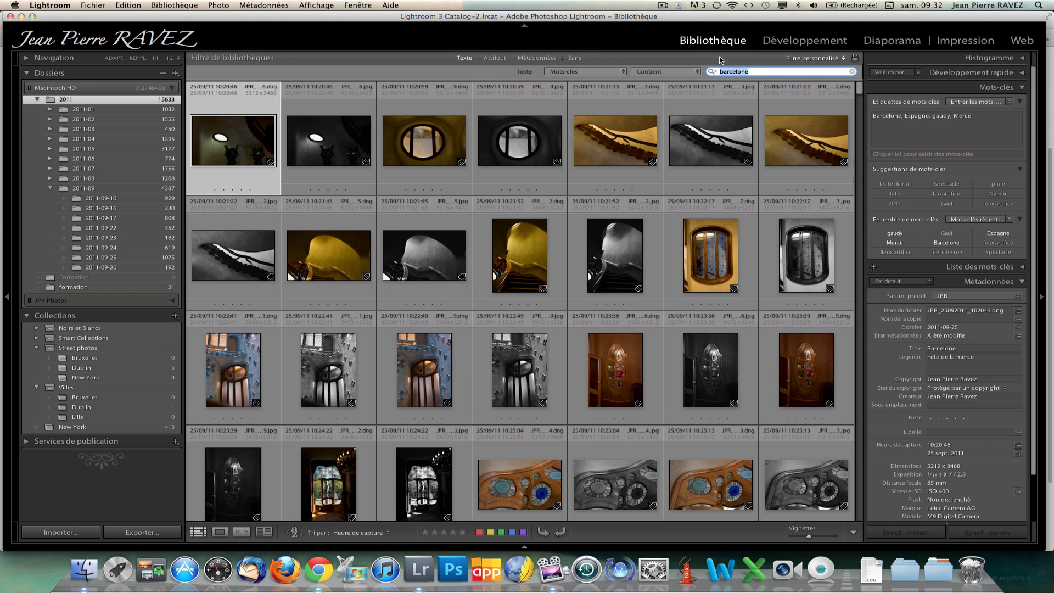
type("dublin")
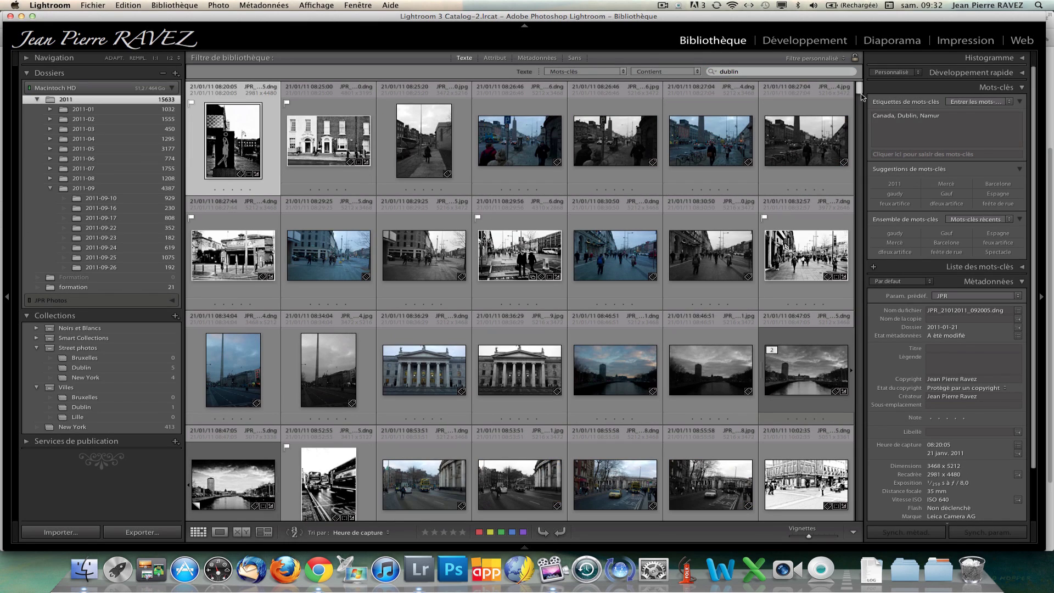
Step: Add the black-and-white ornate pub facade photo and the black-and-white Temple Bar photo to the Dublin collection under Street photos
left_click_drag(859, 90, 876, 158)
key("j")
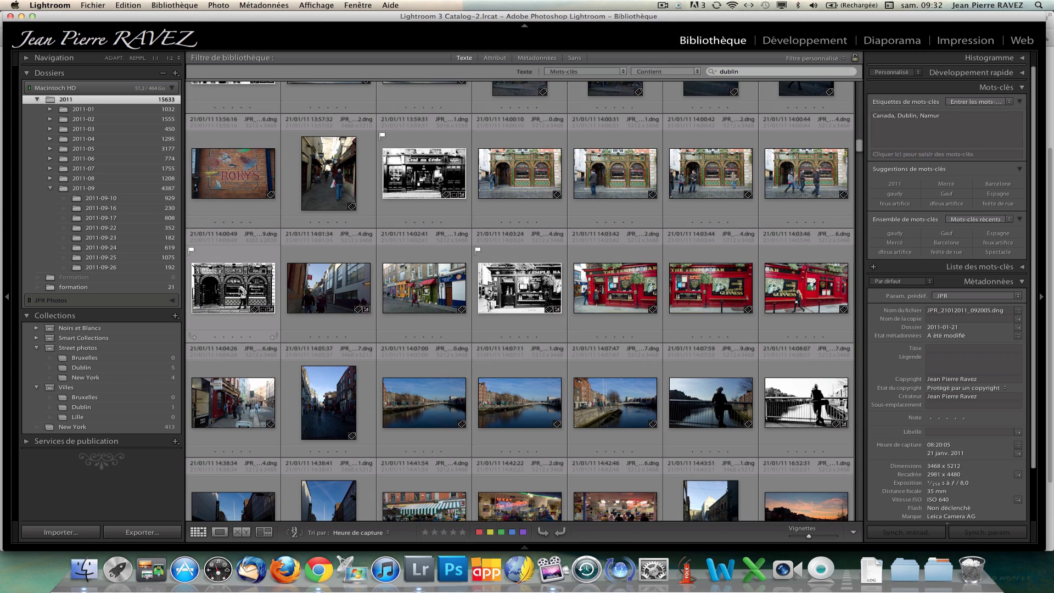
left_click_drag(237, 292, 147, 369)
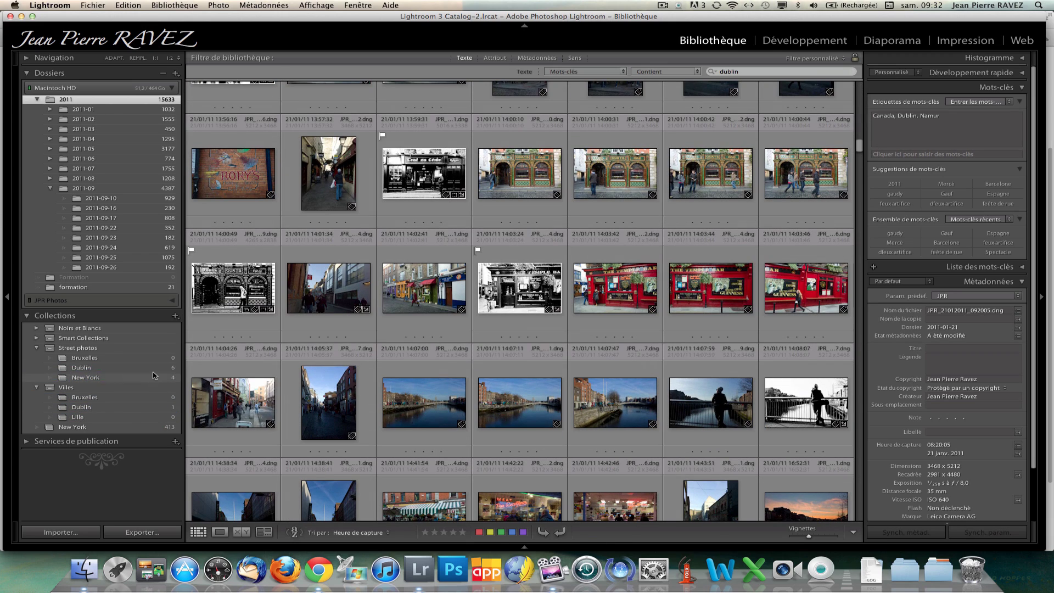
left_click_drag(508, 297, 126, 370)
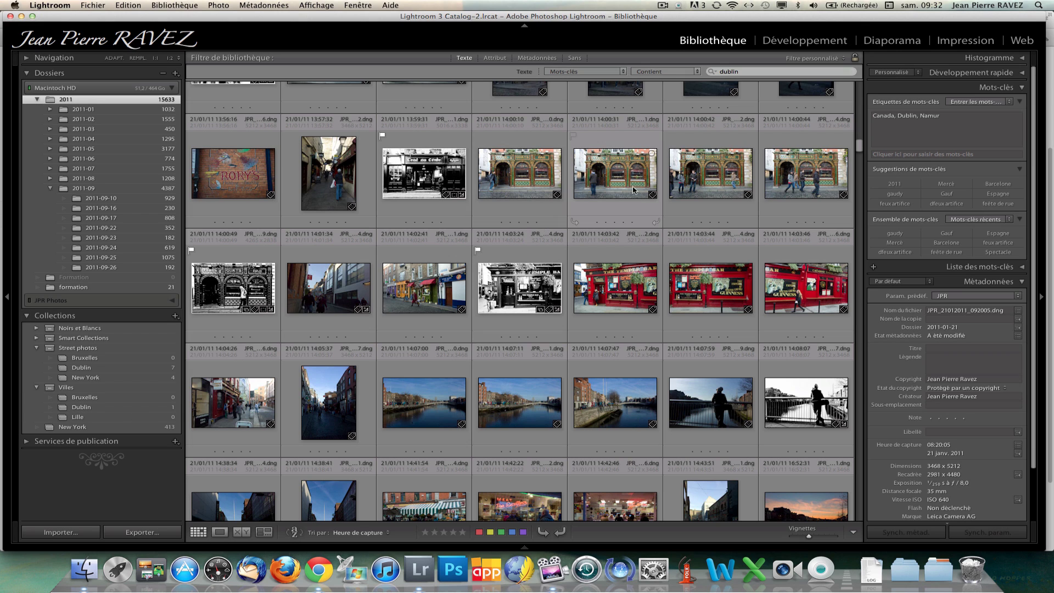
Step: Add the black-and-white 13:59:31 pub front and the 14:03:24 Temple Bar photo to the Dublin collection under Villes, and open it
left_click_drag(424, 173, 137, 407)
left_click_drag(529, 292, 167, 405)
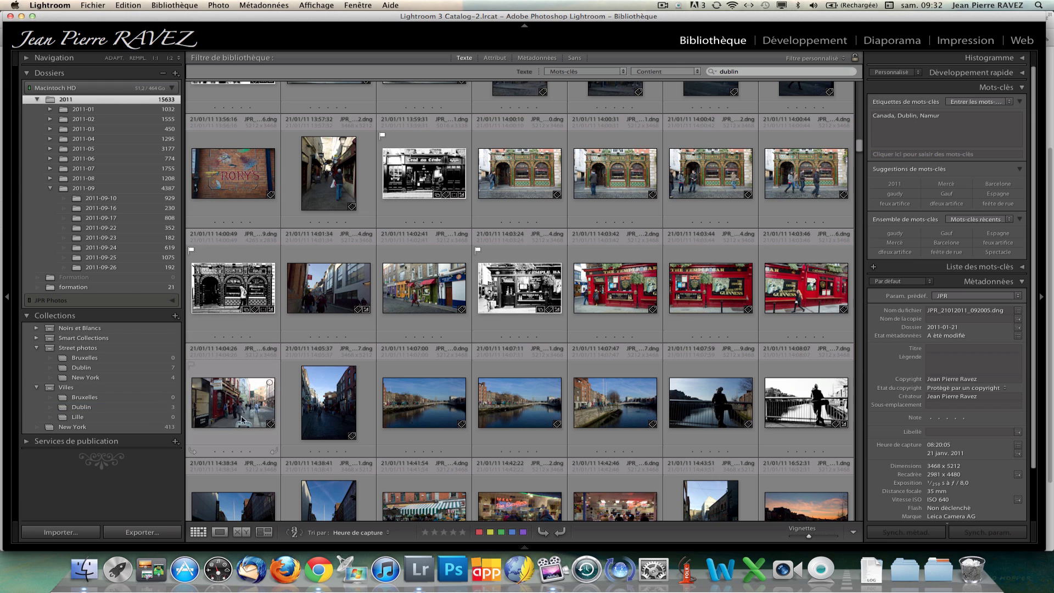
left_click(144, 407)
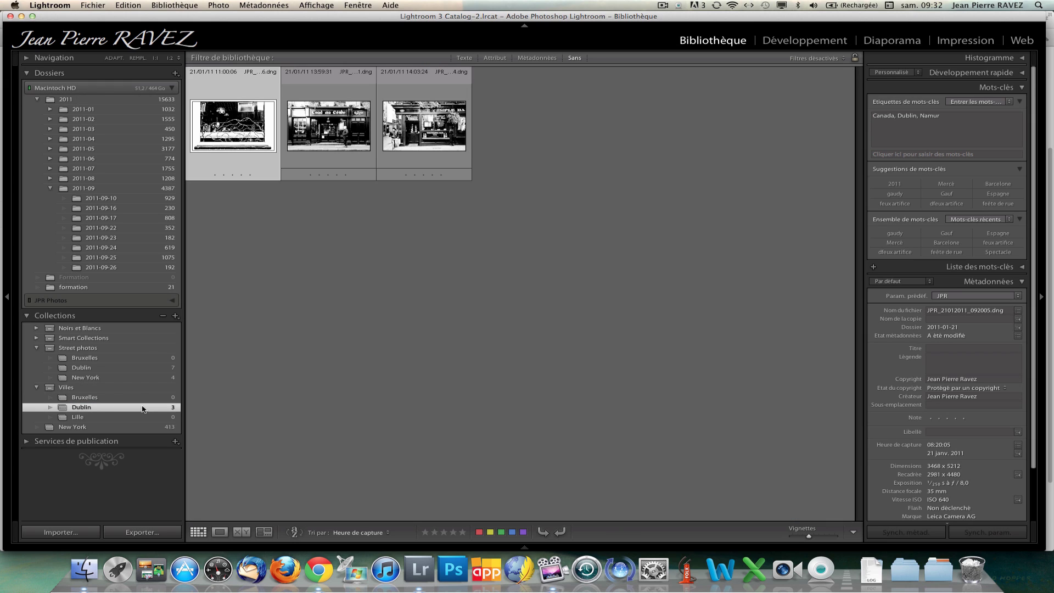
Step: Compare the Dublin collections under Villes and Street photos, checking the Temple Bar photo that was placed in both
left_click(409, 148)
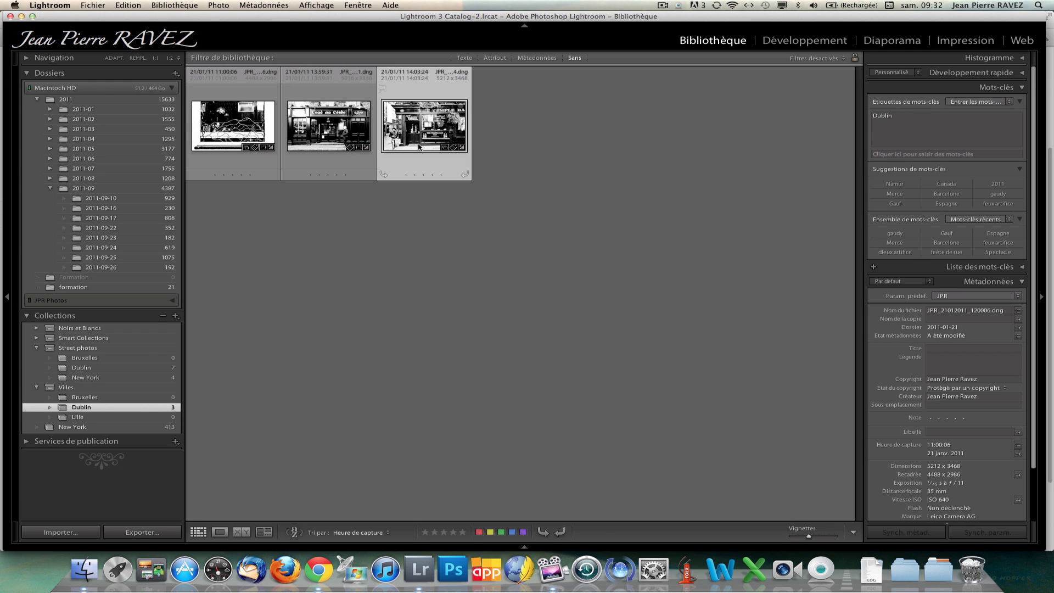
left_click(112, 369)
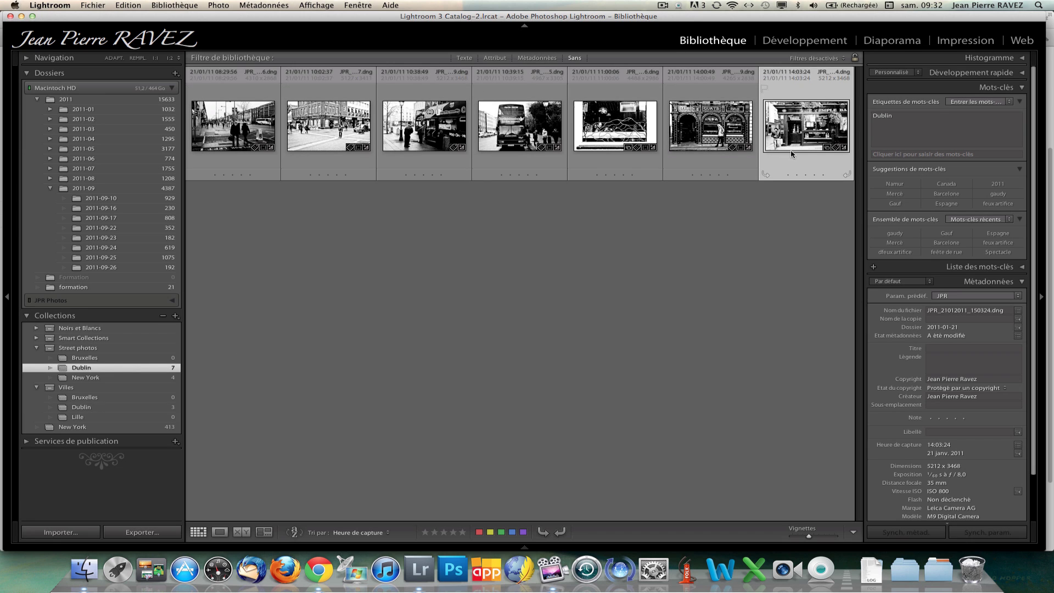
left_click(109, 407)
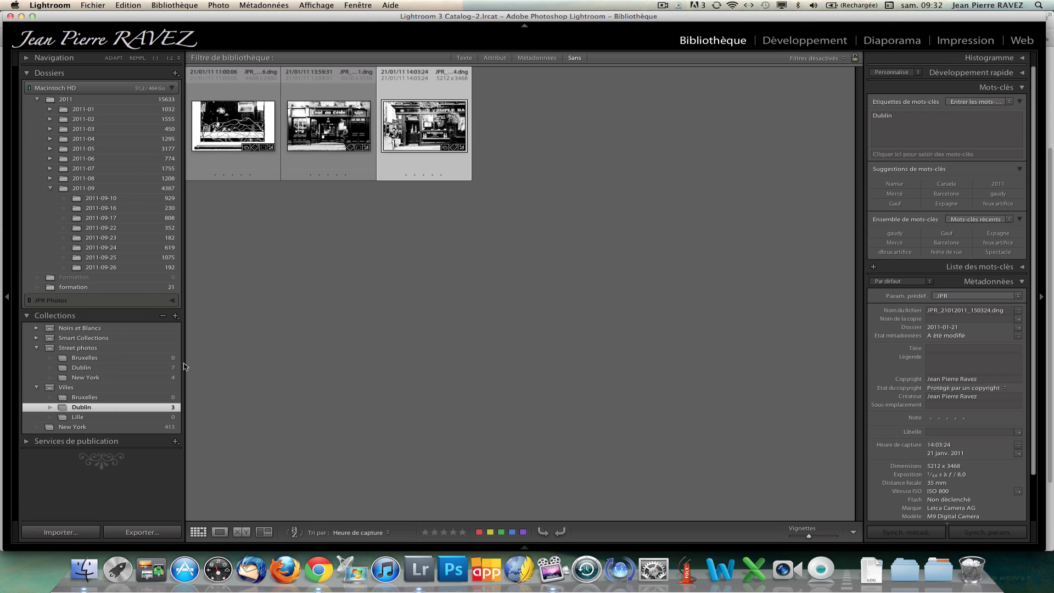
left_click(251, 164)
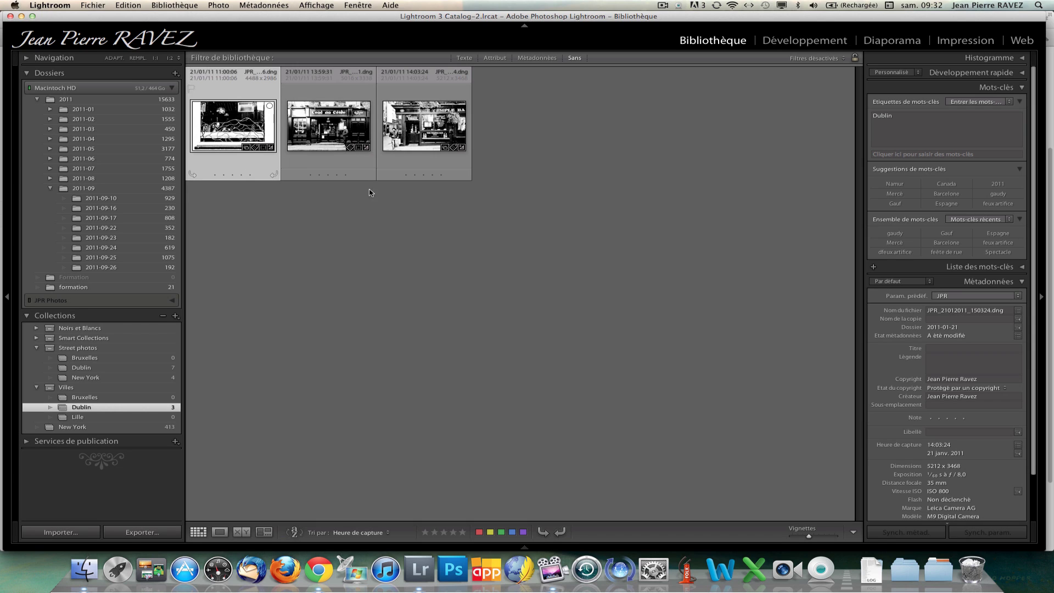
left_click(422, 176)
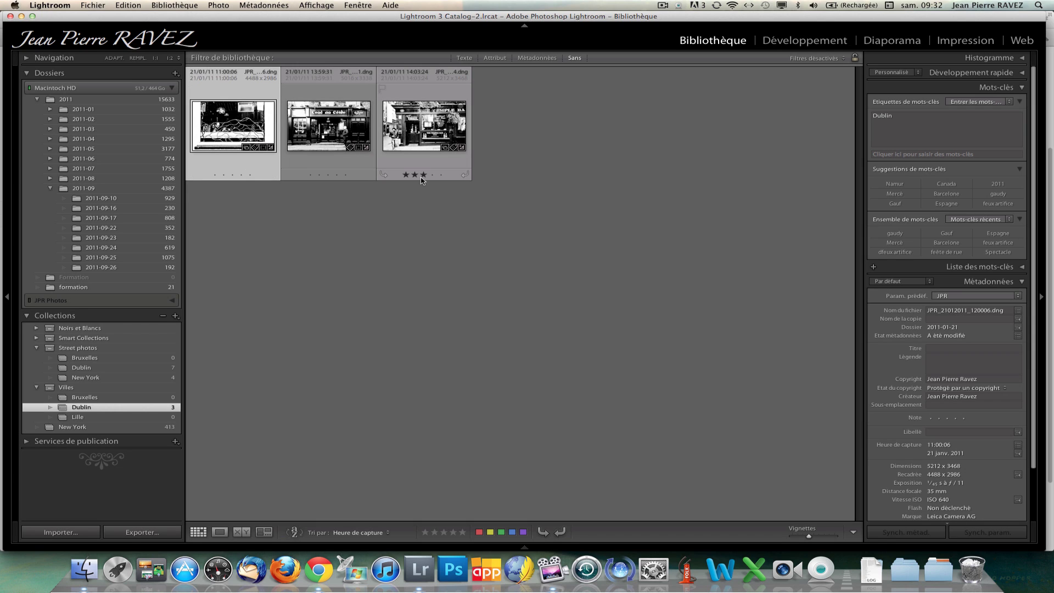
left_click(422, 175)
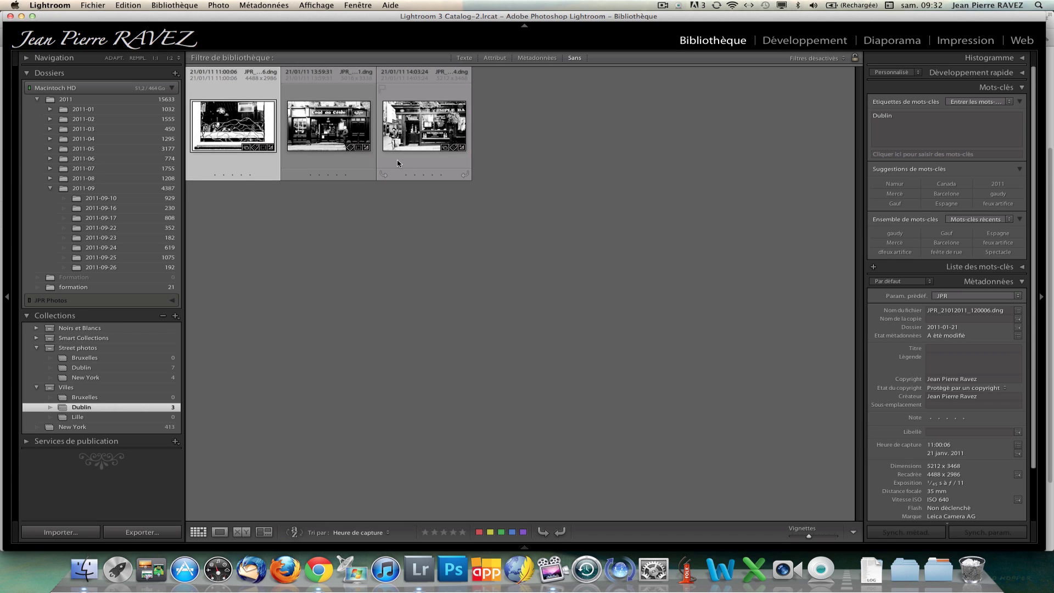